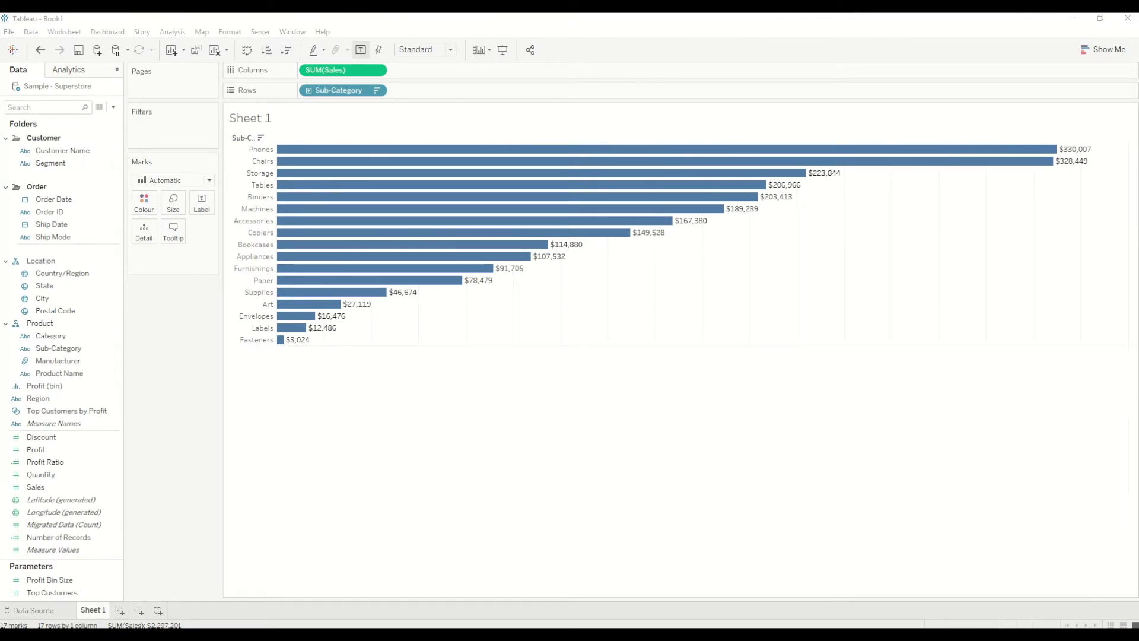
Step: Bring the Excel record-count workbook in front of the Tableau sales chart
key("alt+Tab")
Step: Maximize the Excel workbook and highlight the Total Records value of 100000
left_click_drag(478, 101, 658, 104)
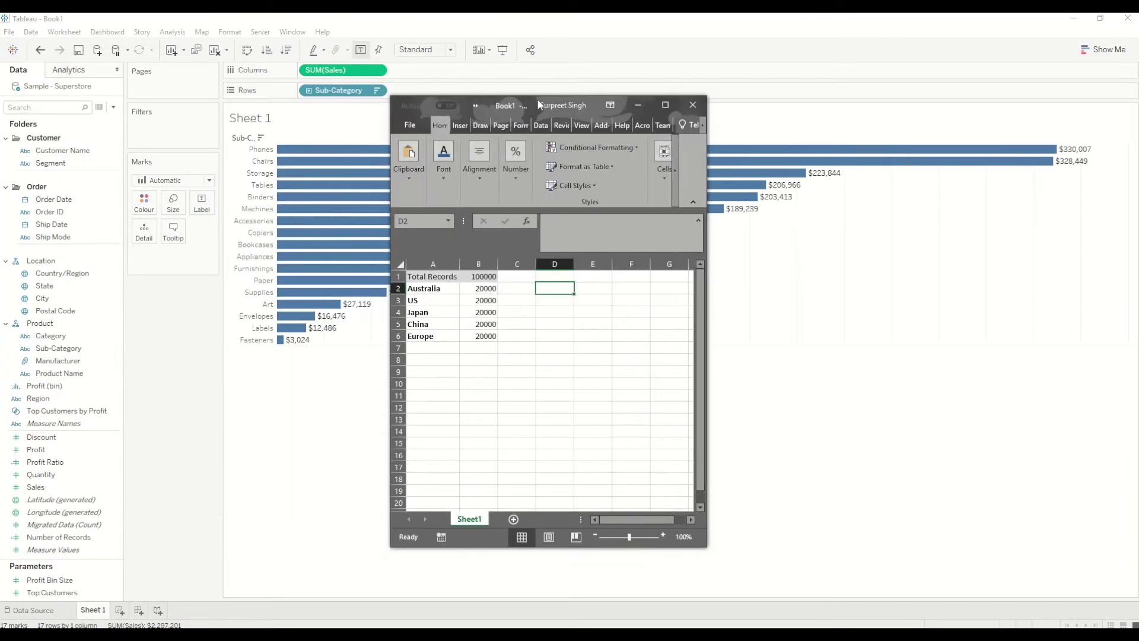
left_click(665, 105)
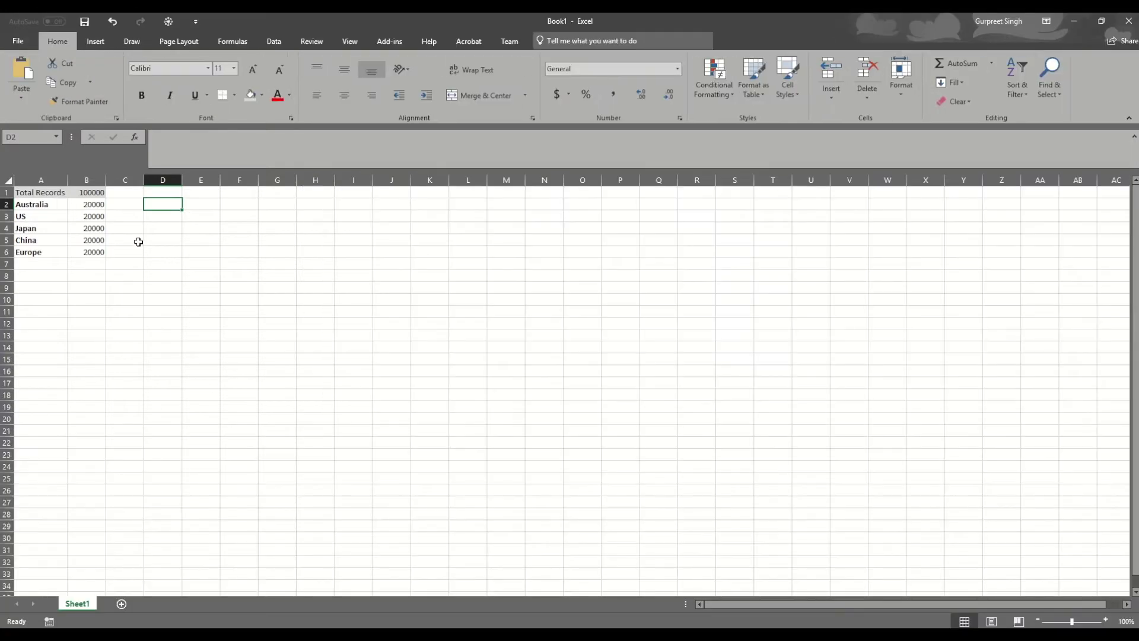
left_click(87, 196)
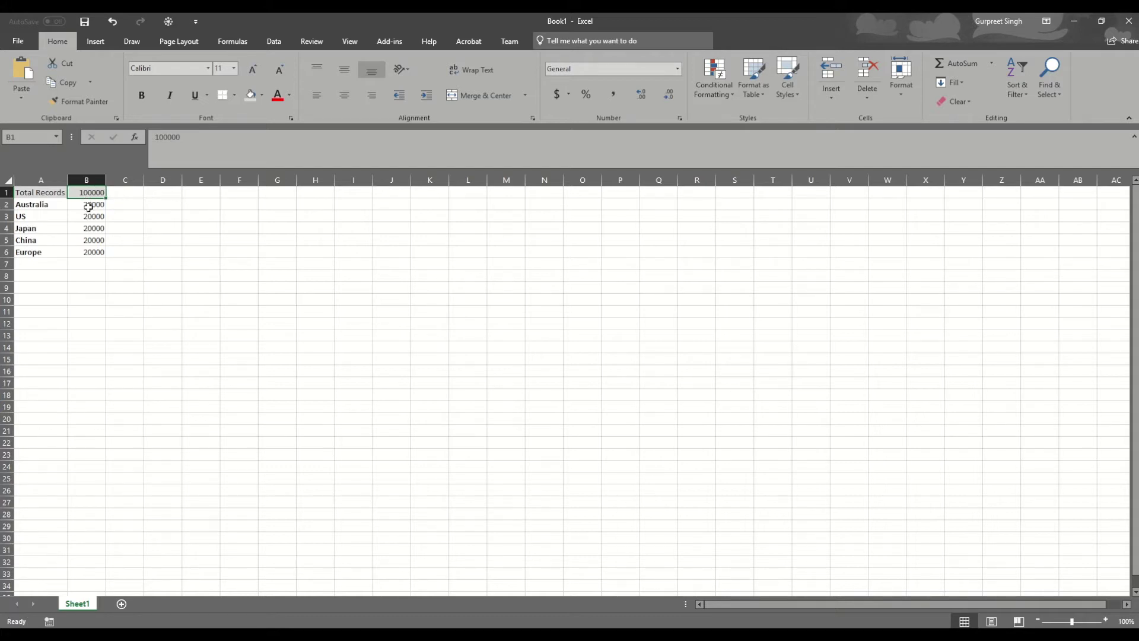
Step: Highlight the region rows and Australia's 20000 count, then return to Total Records 100000
left_click_drag(33, 208, 72, 232)
left_click(36, 219)
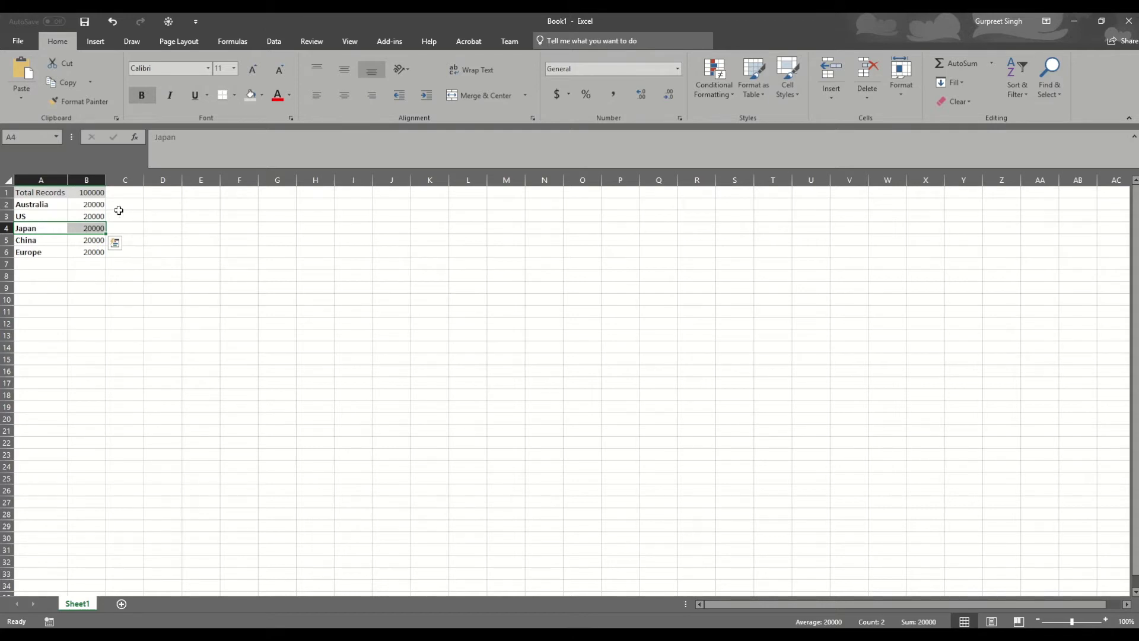
left_click(94, 204)
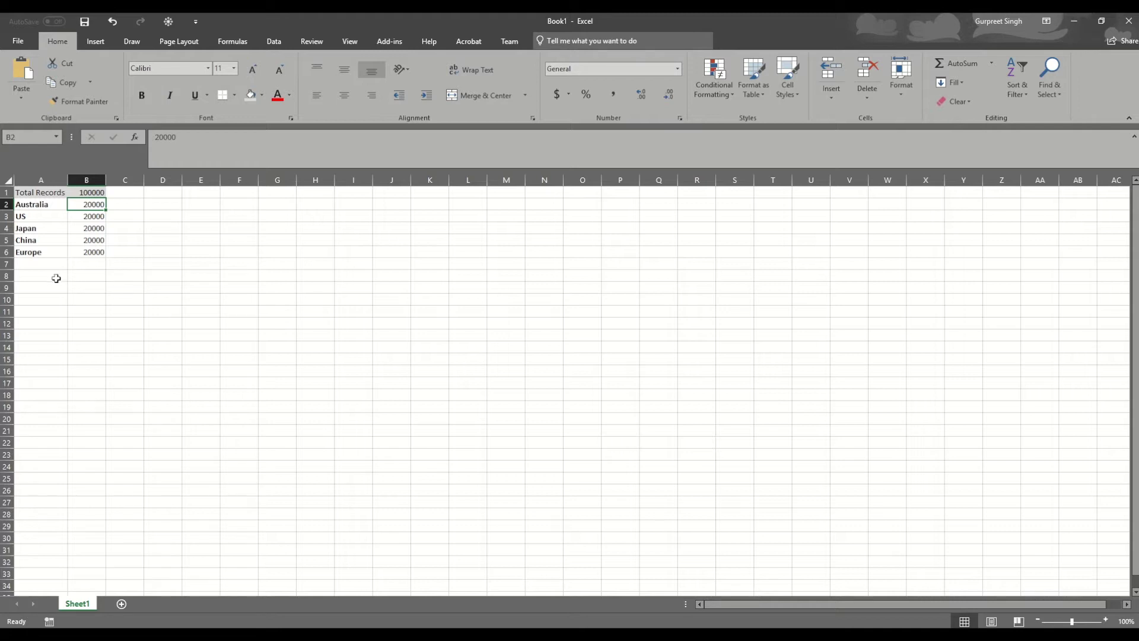
left_click_drag(37, 208, 38, 251)
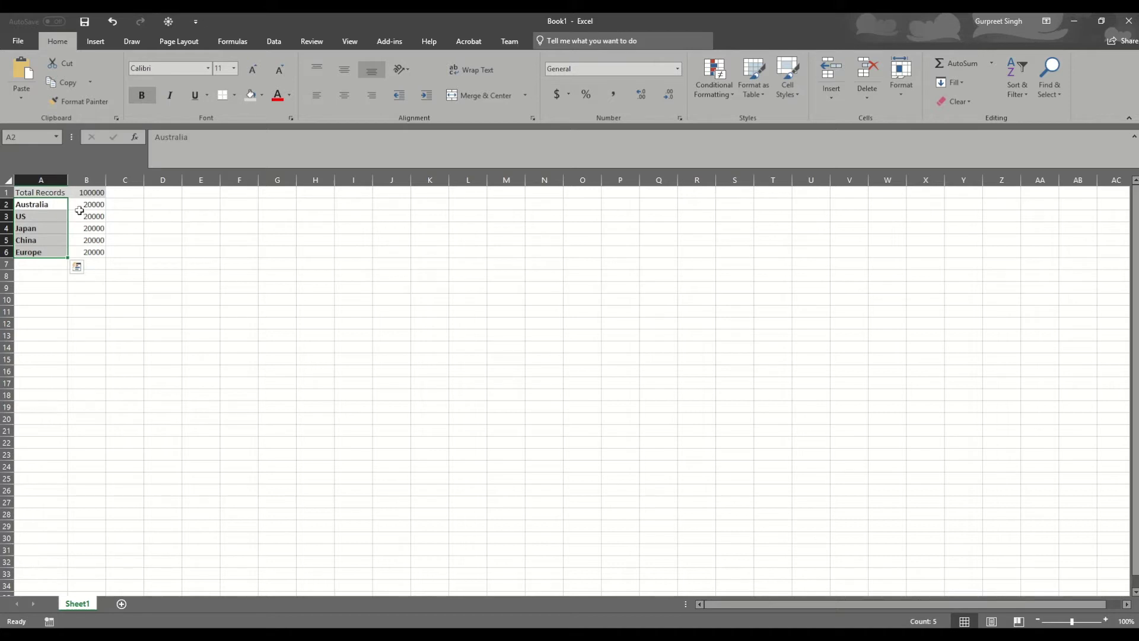
left_click_drag(53, 206, 86, 206)
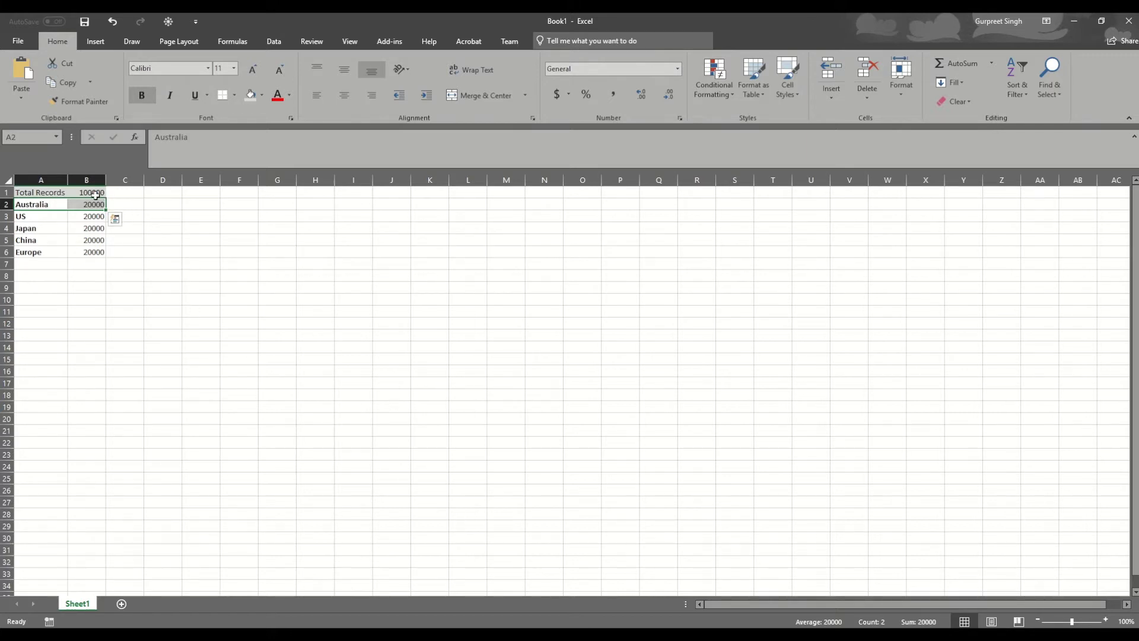
left_click(92, 191)
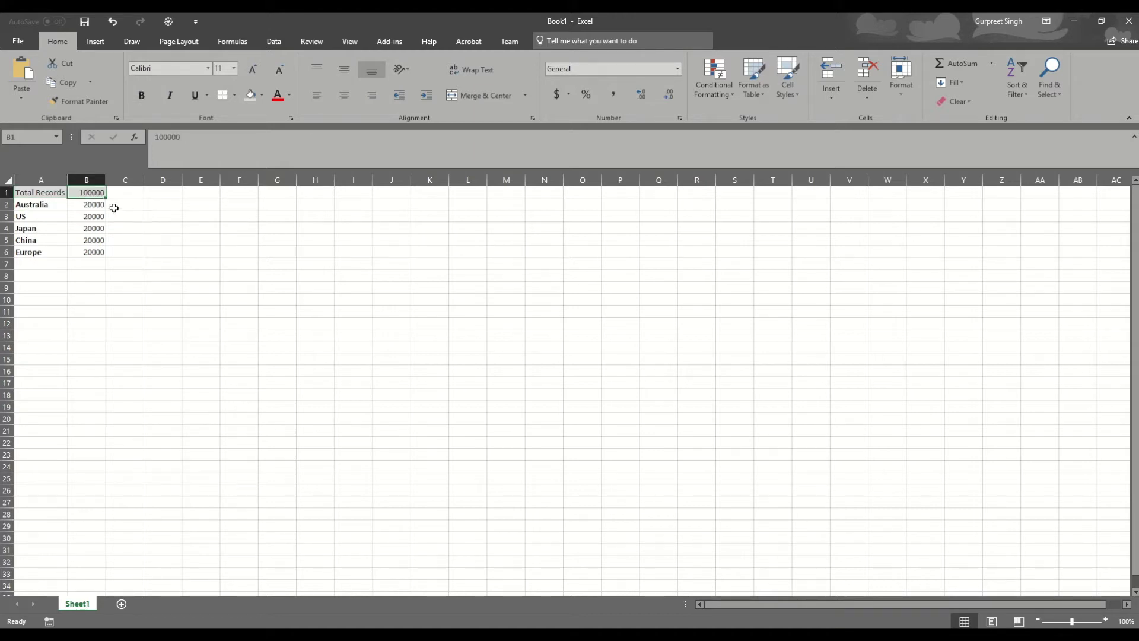
Step: Highlight the Australia and Japan rows with their 20000 counts, then minimize Excel
left_click(90, 206)
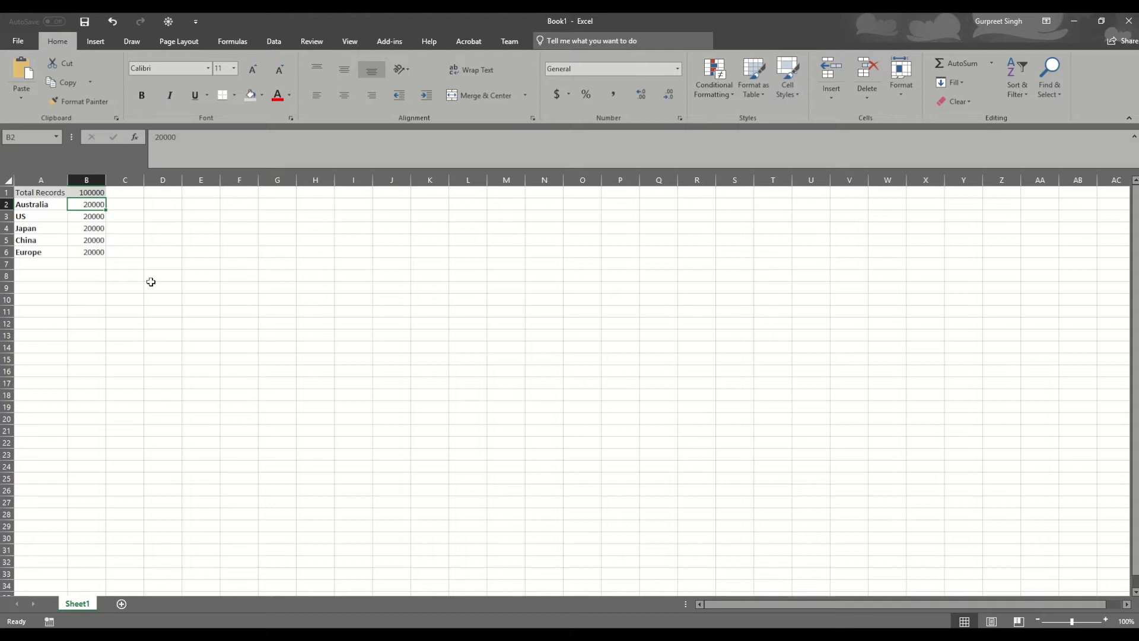
left_click_drag(51, 207, 79, 203)
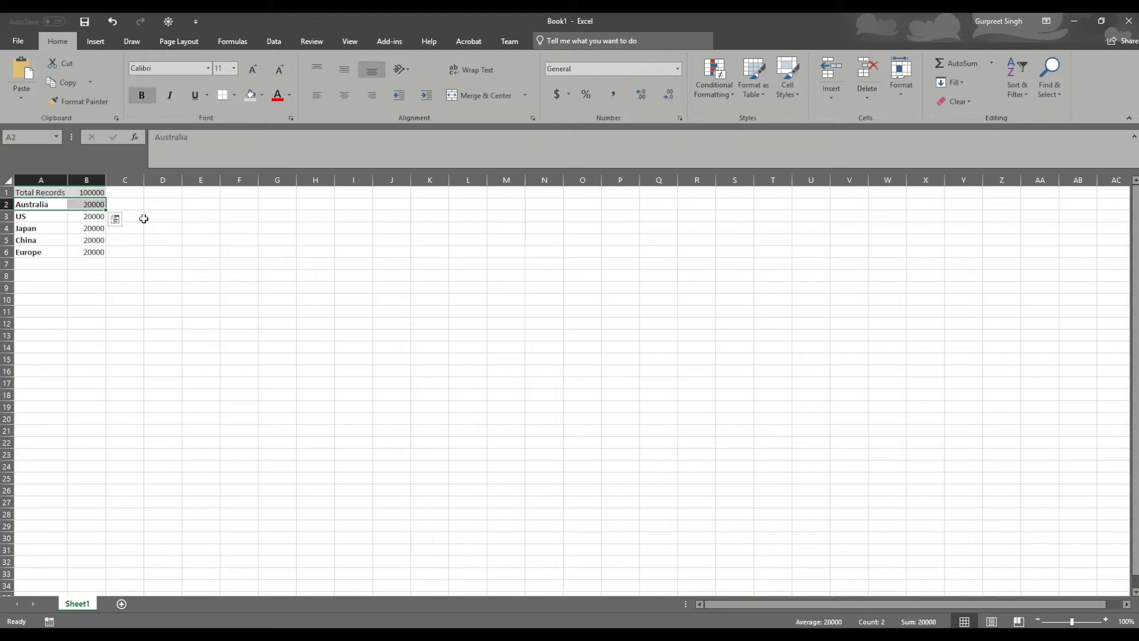
left_click(46, 228)
left_click_drag(47, 228, 89, 229)
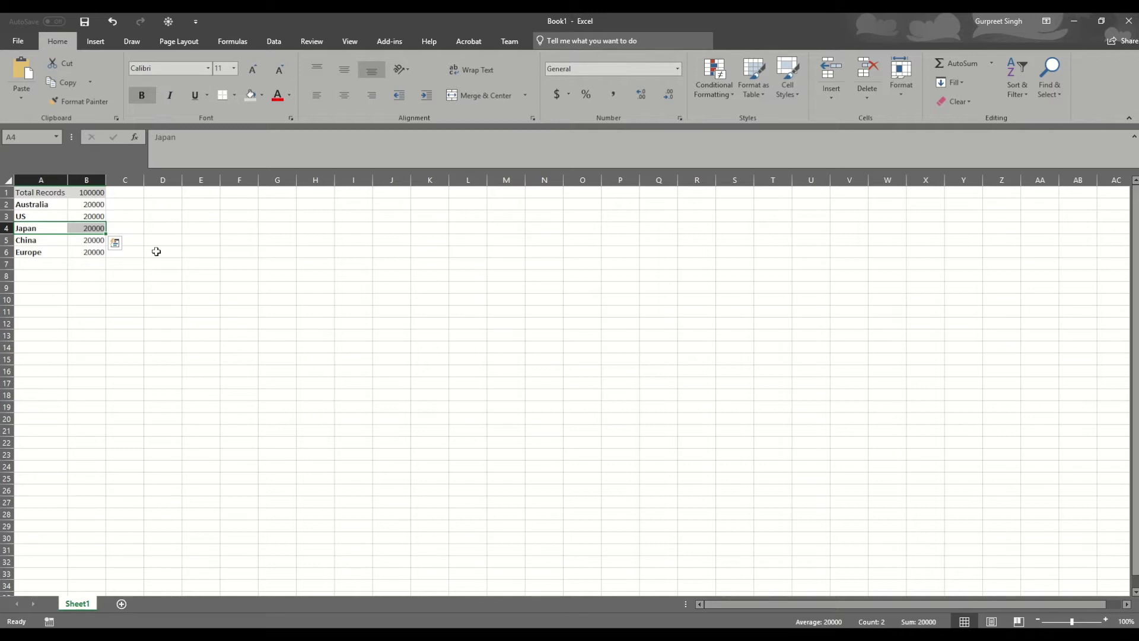
left_click(1081, 22)
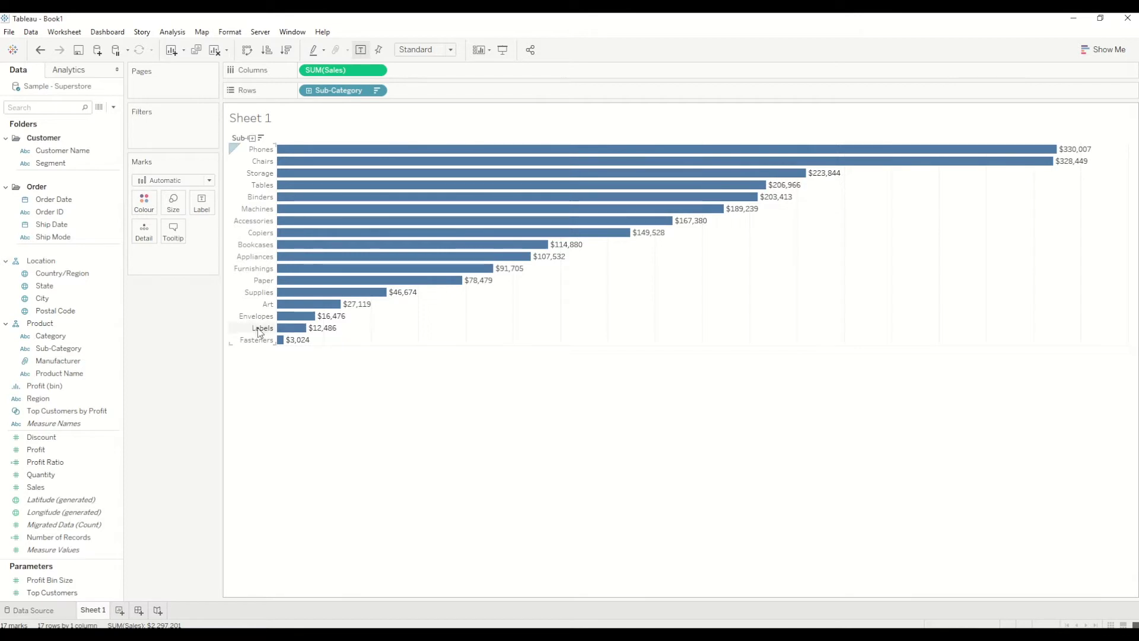
Step: Filter Sheet 1 by Category, keeping only Technology
left_click(70, 324)
left_click(72, 337)
left_click(69, 350)
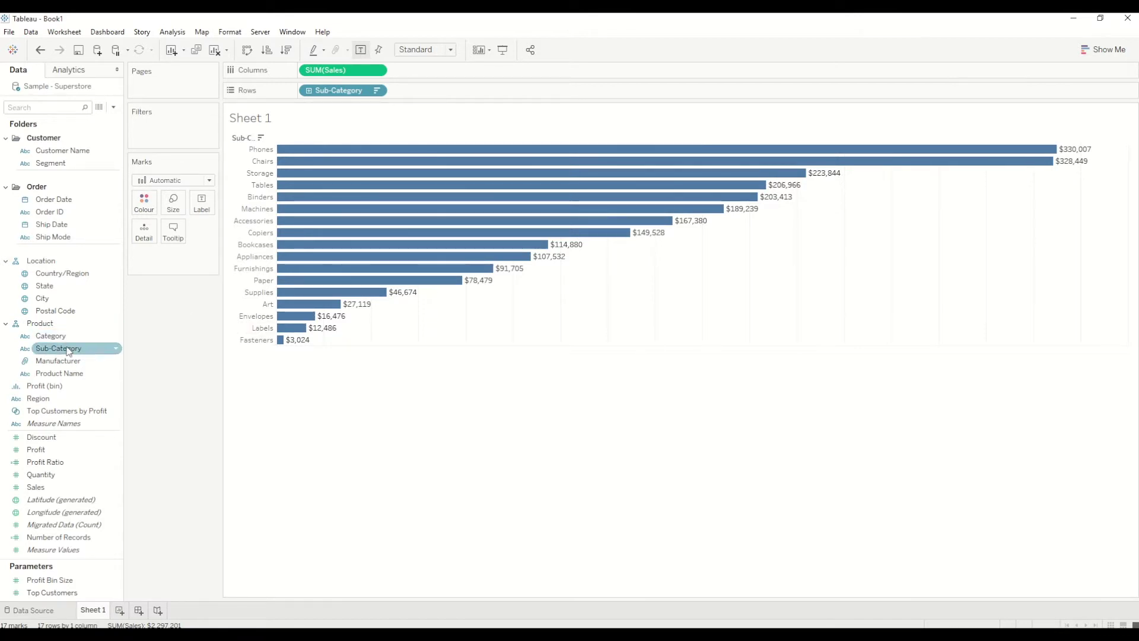
left_click(59, 336)
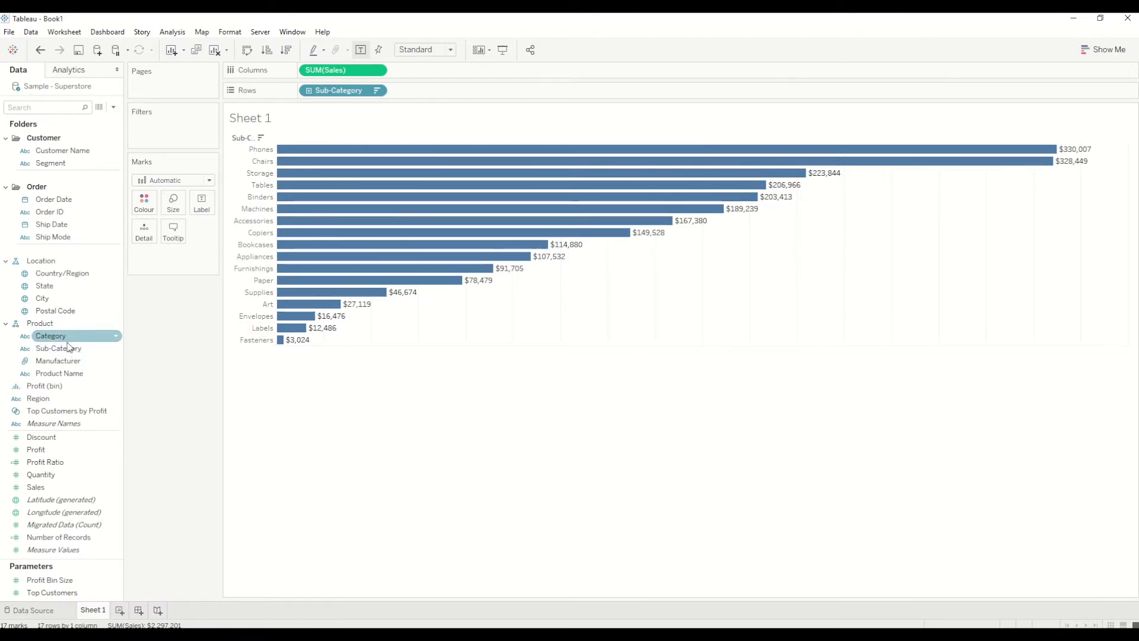
left_click_drag(59, 336, 162, 131)
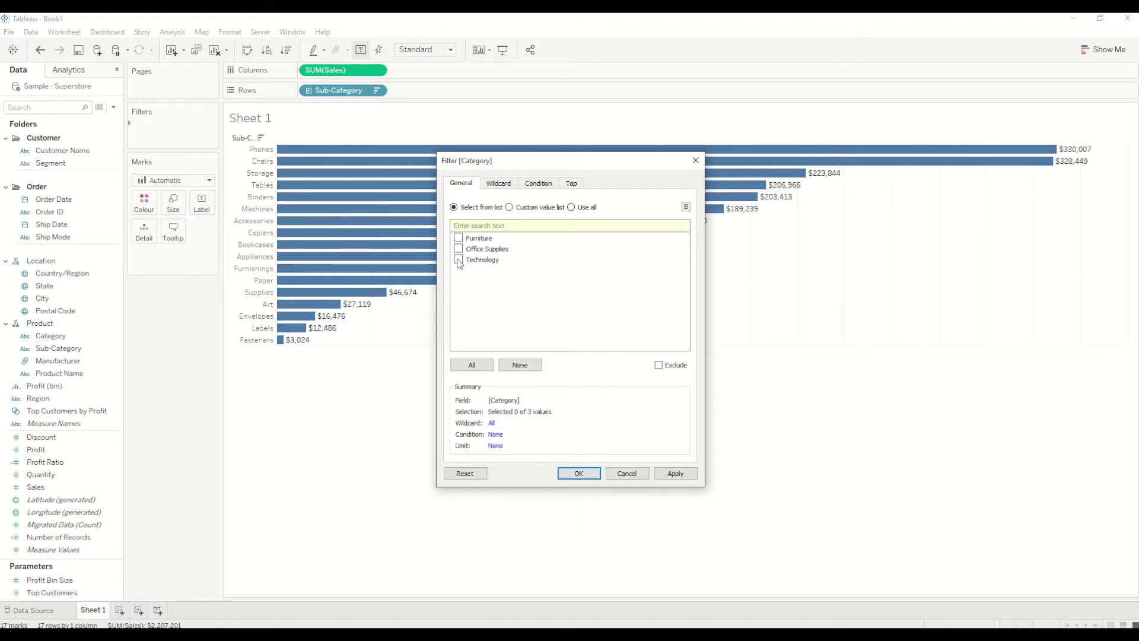
left_click(458, 260)
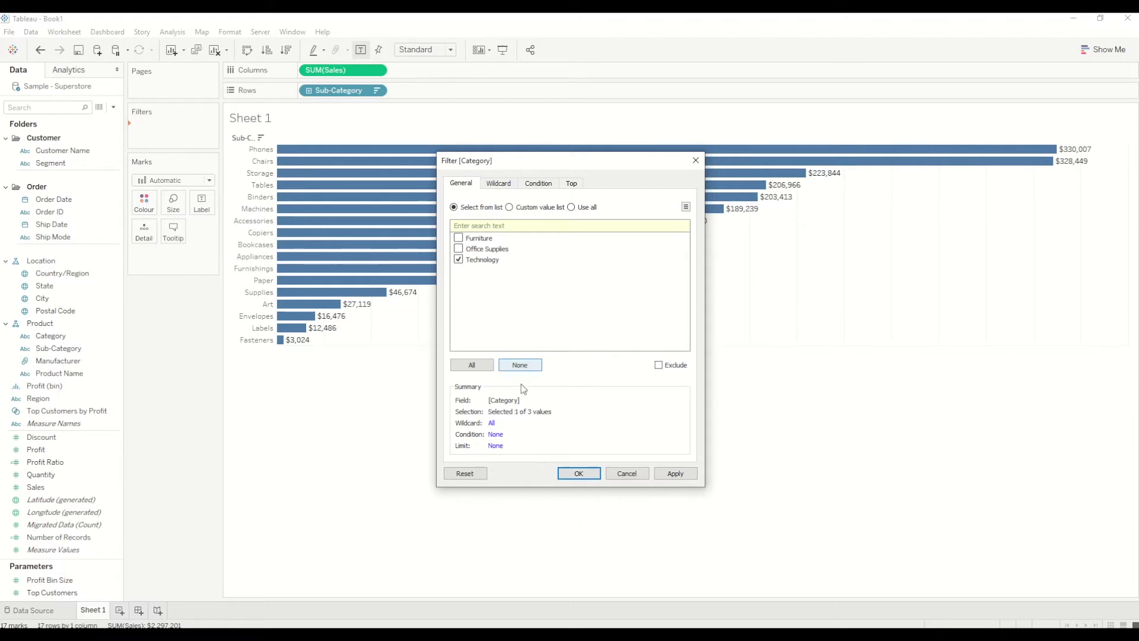
left_click(581, 475)
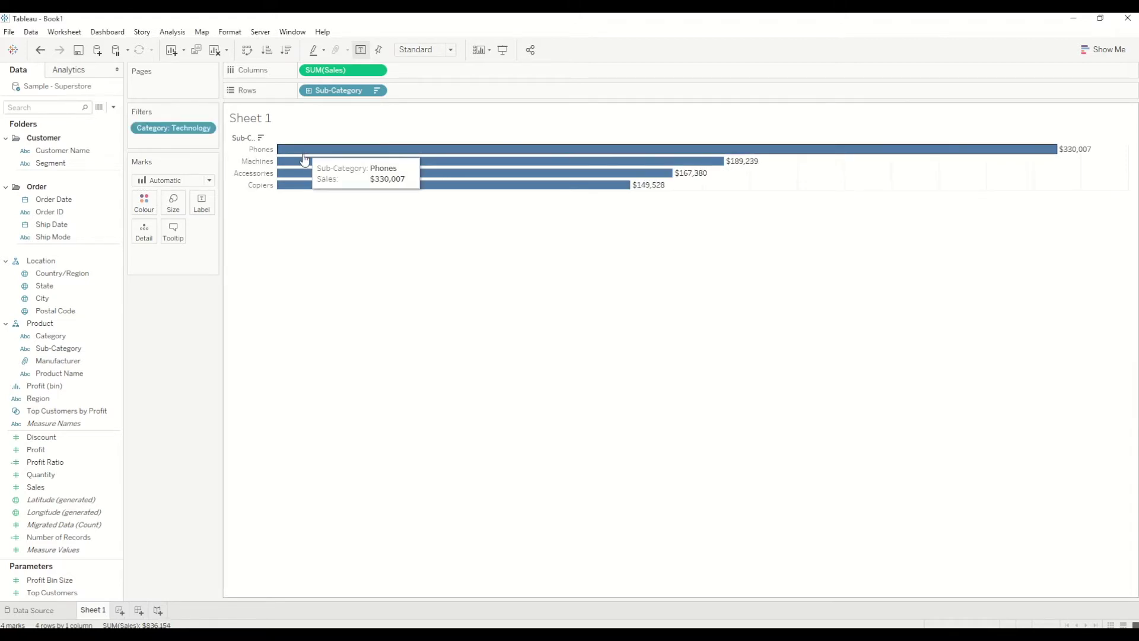
Step: Add the Category filter to context and switch back to the Excel workbook
mouse_move(302, 188)
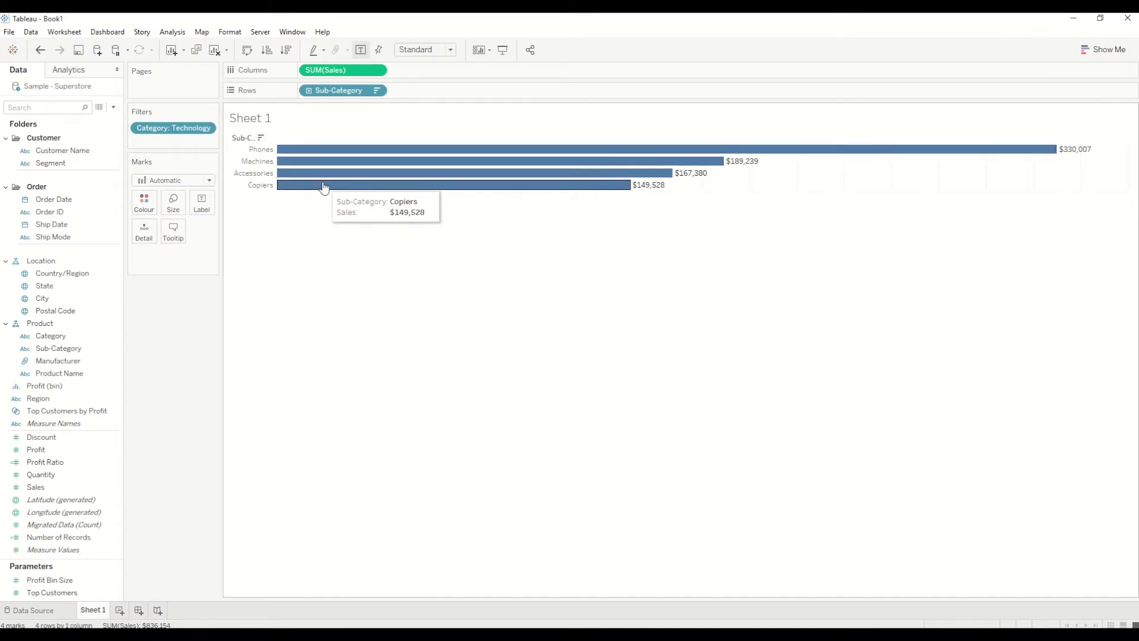
left_click(207, 130)
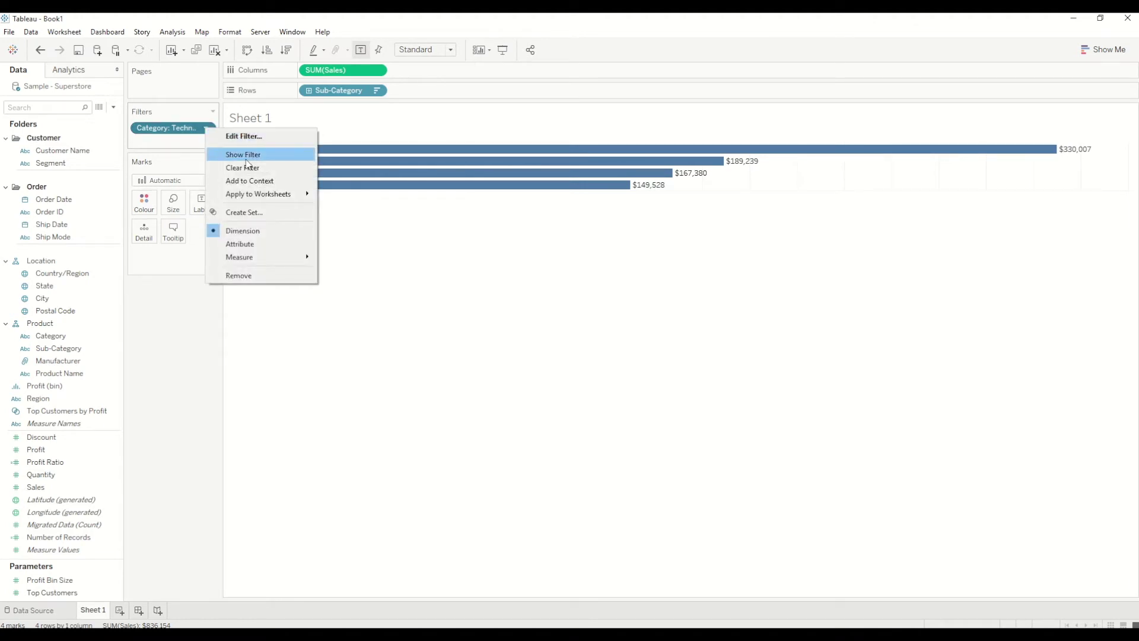
left_click(277, 180)
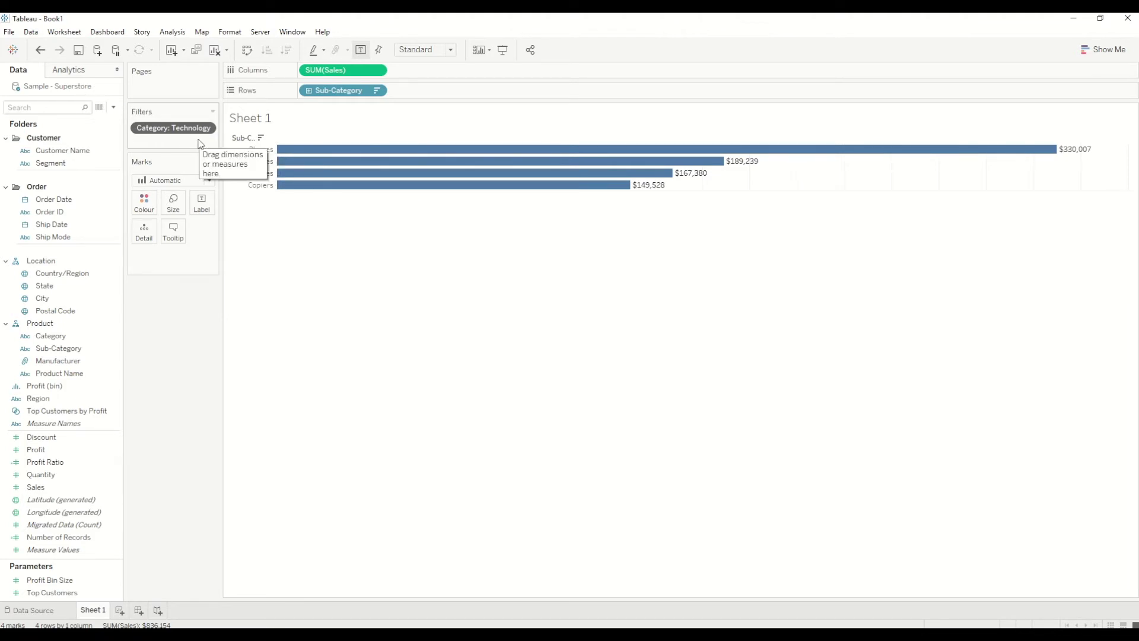
key("alt+Tab")
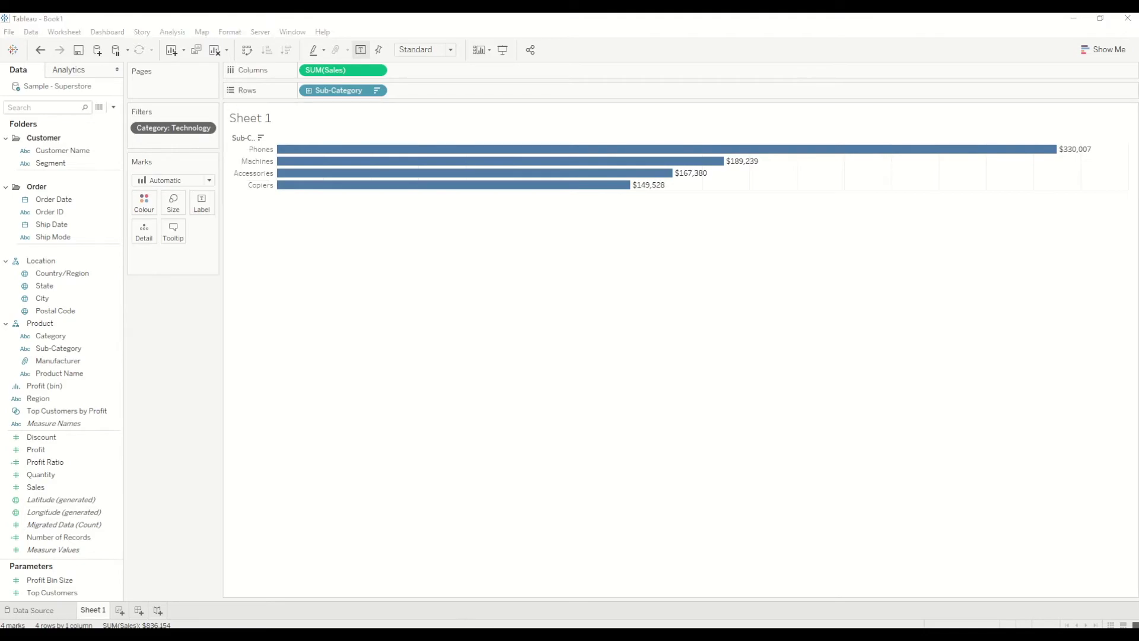
Step: Highlight the Total Records value of 100000 and the Australia row in Excel
left_click(162, 211)
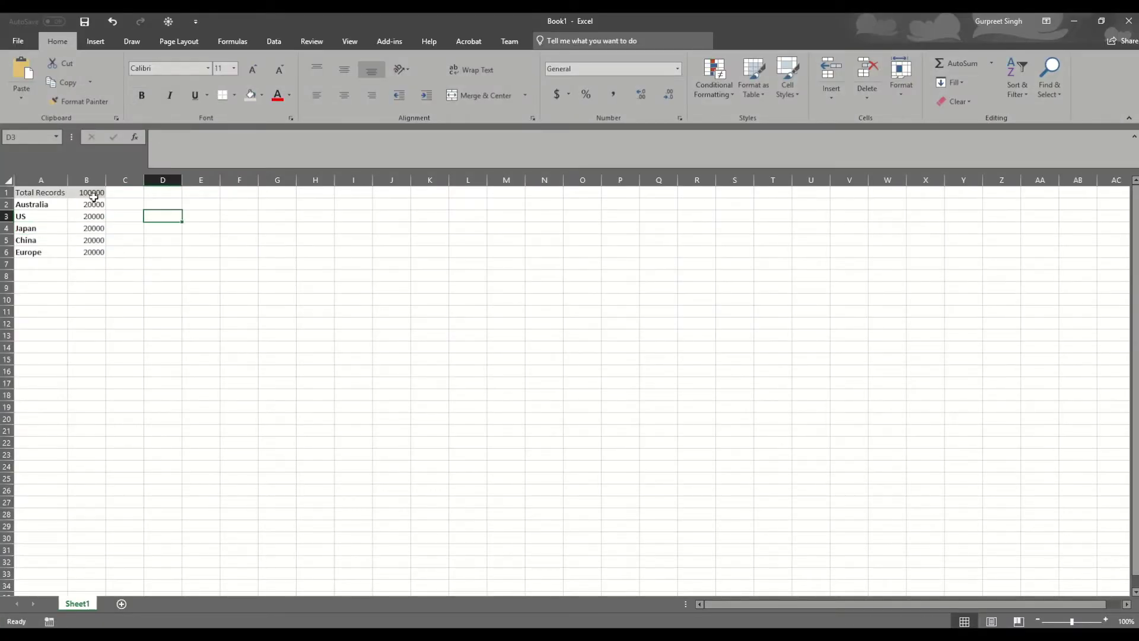
left_click(93, 190)
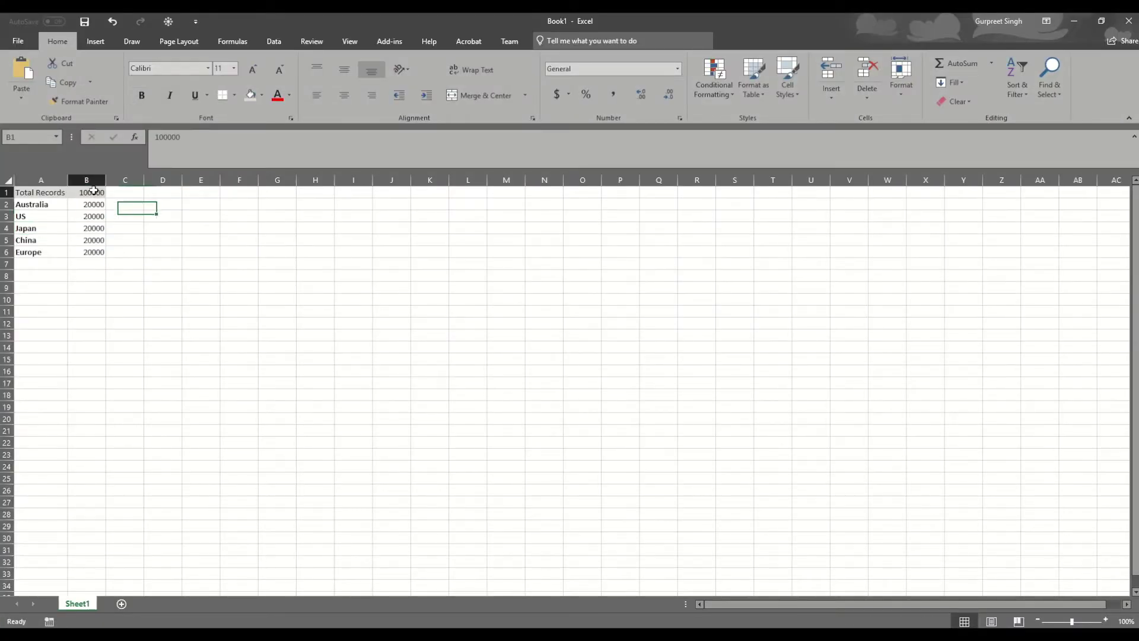
left_click(50, 204)
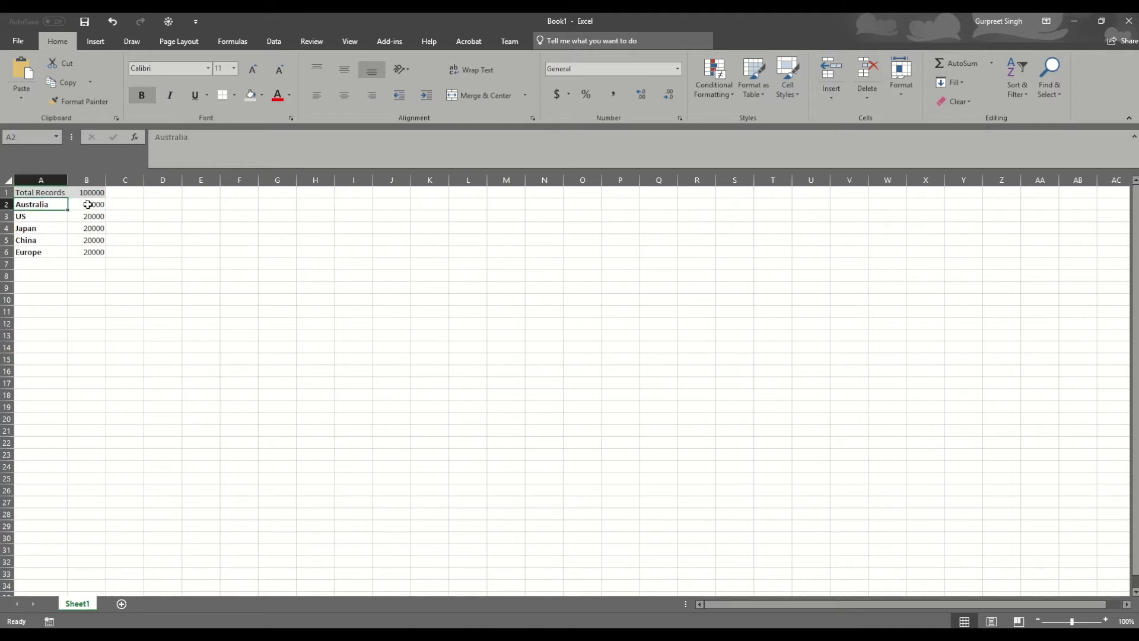
left_click(134, 205)
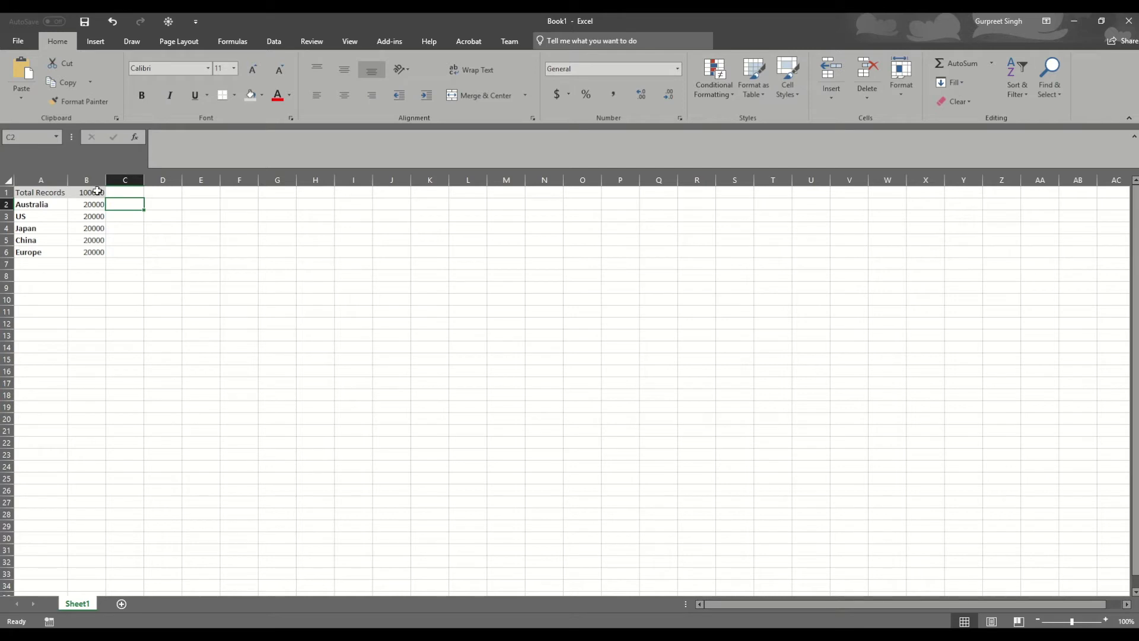
Step: Mark Australia's 20000 records, minimize Excel, and add a new blank Sheet 2
left_click(88, 204)
left_click_drag(34, 205, 89, 204)
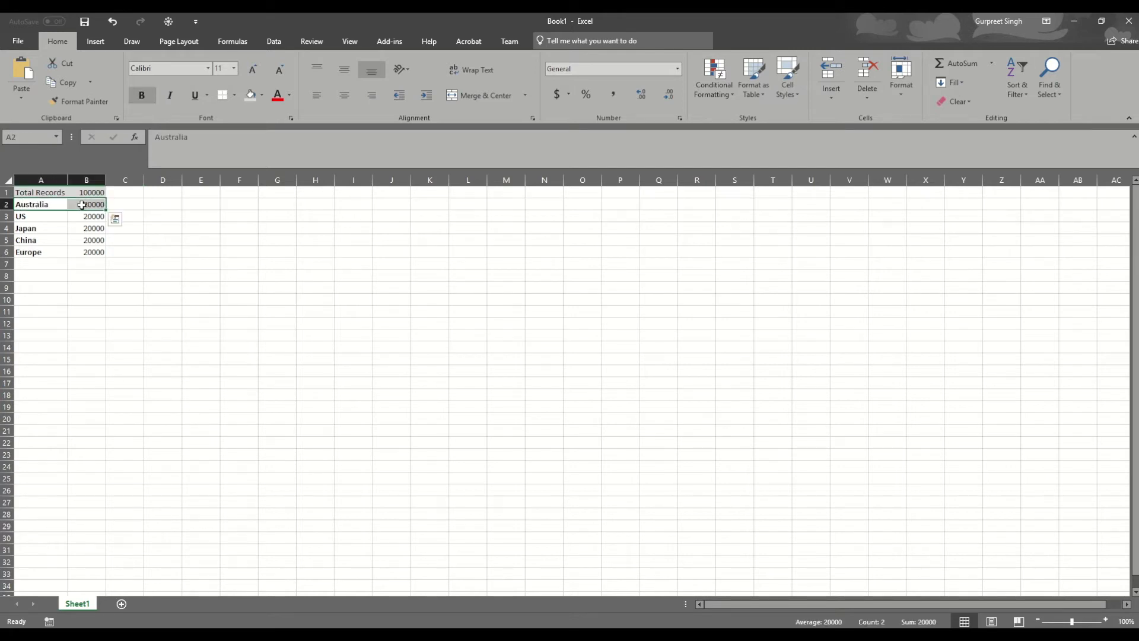
left_click(1075, 21)
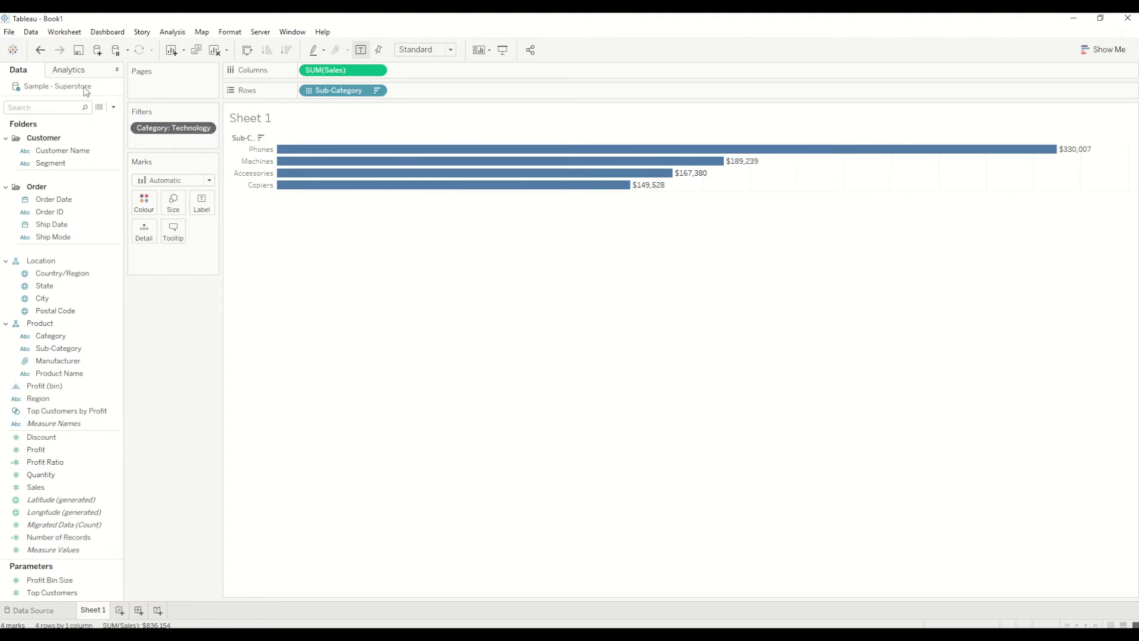
left_click(120, 610)
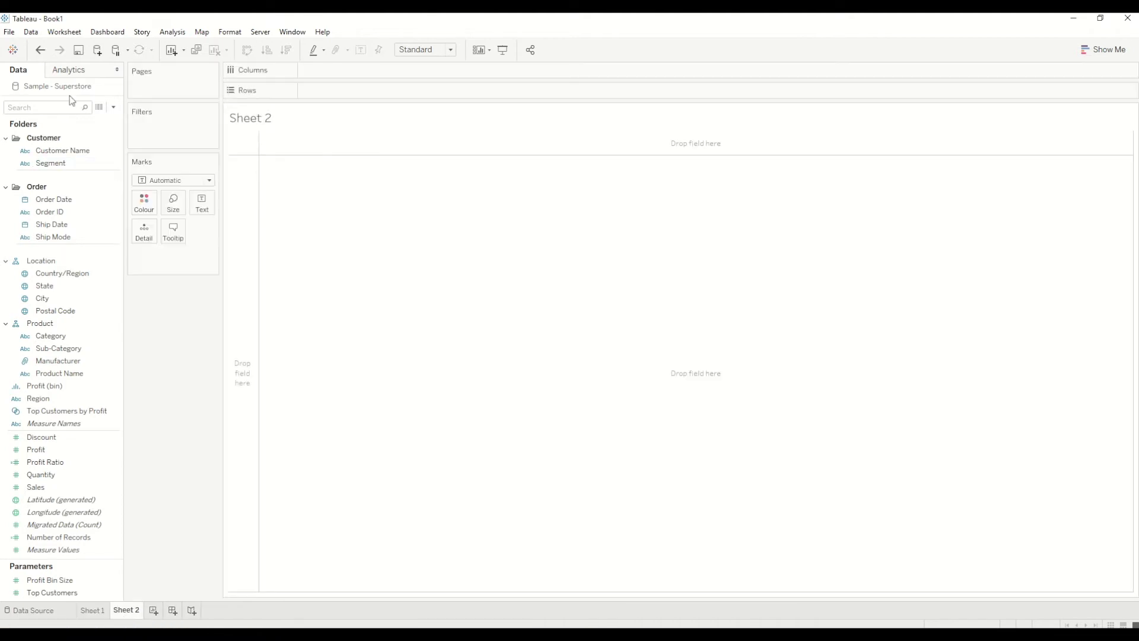
Step: Show the total Number of Records, 9,994, as text and add Category to Filters
left_click_drag(72, 541, 208, 212)
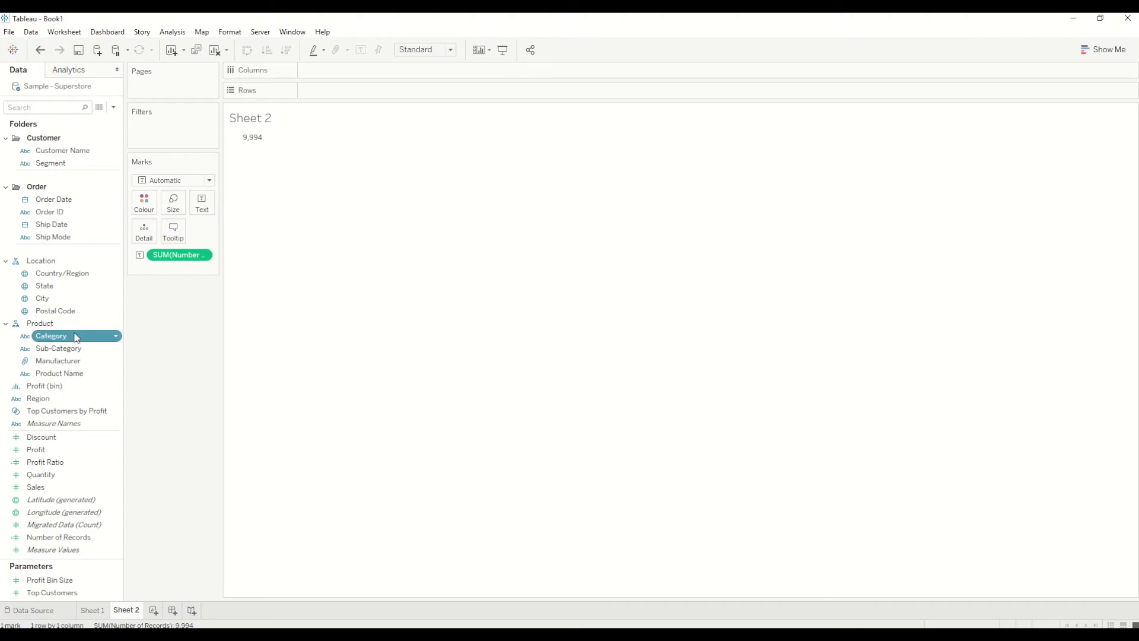
left_click_drag(76, 337, 162, 137)
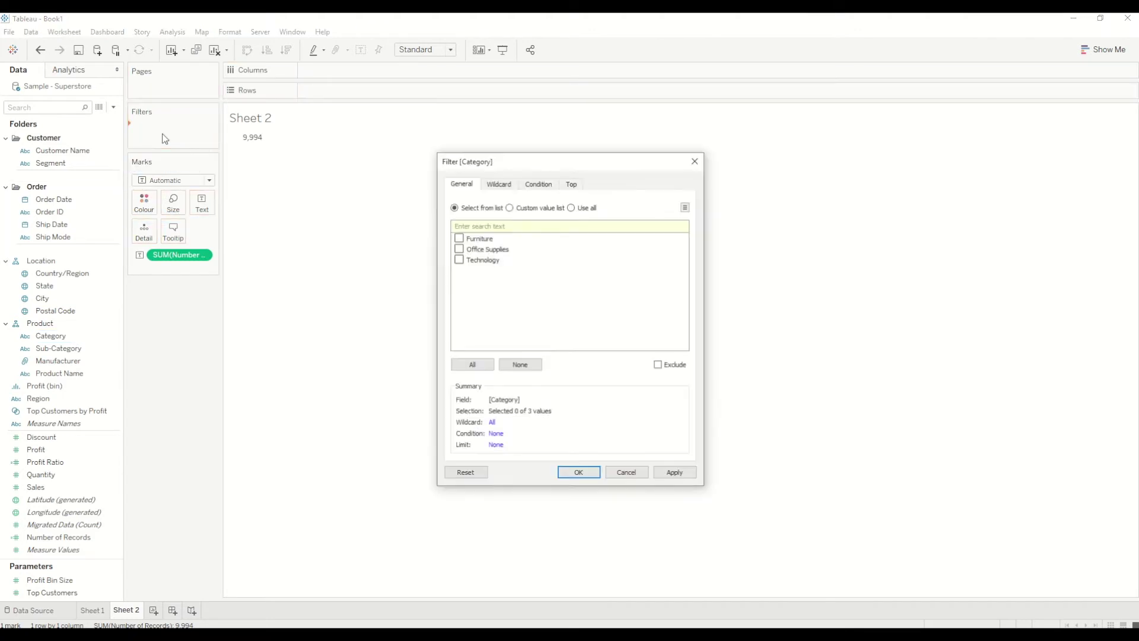
Step: Keep only Technology in Sheet 2's Category filter and add it to context, leaving 1,847 records
left_click(458, 260)
left_click(579, 473)
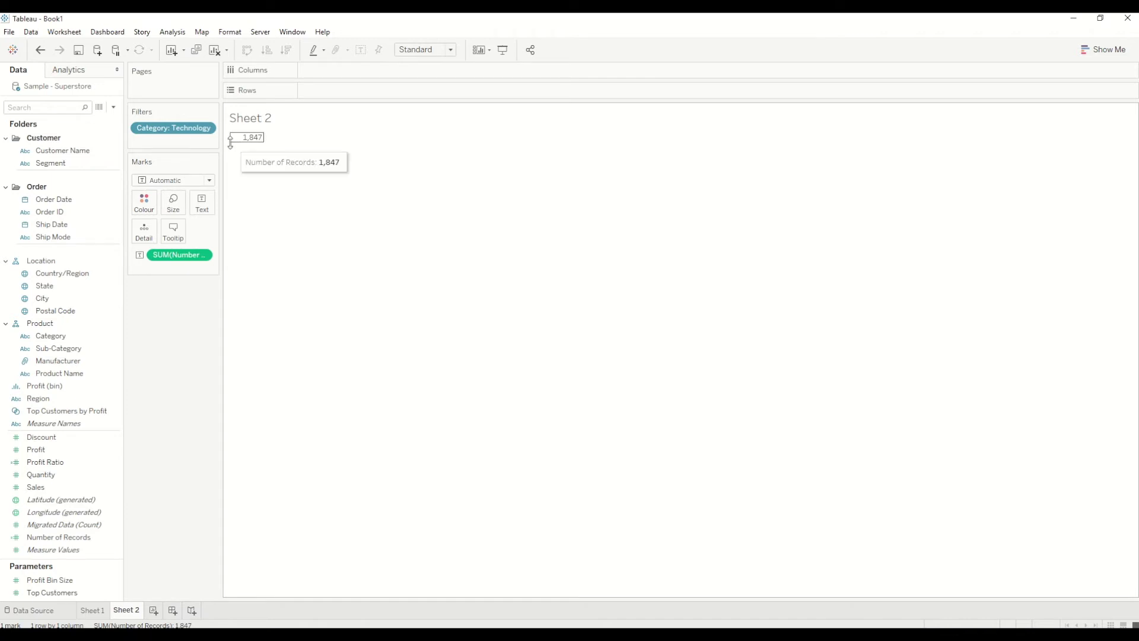
left_click(206, 128)
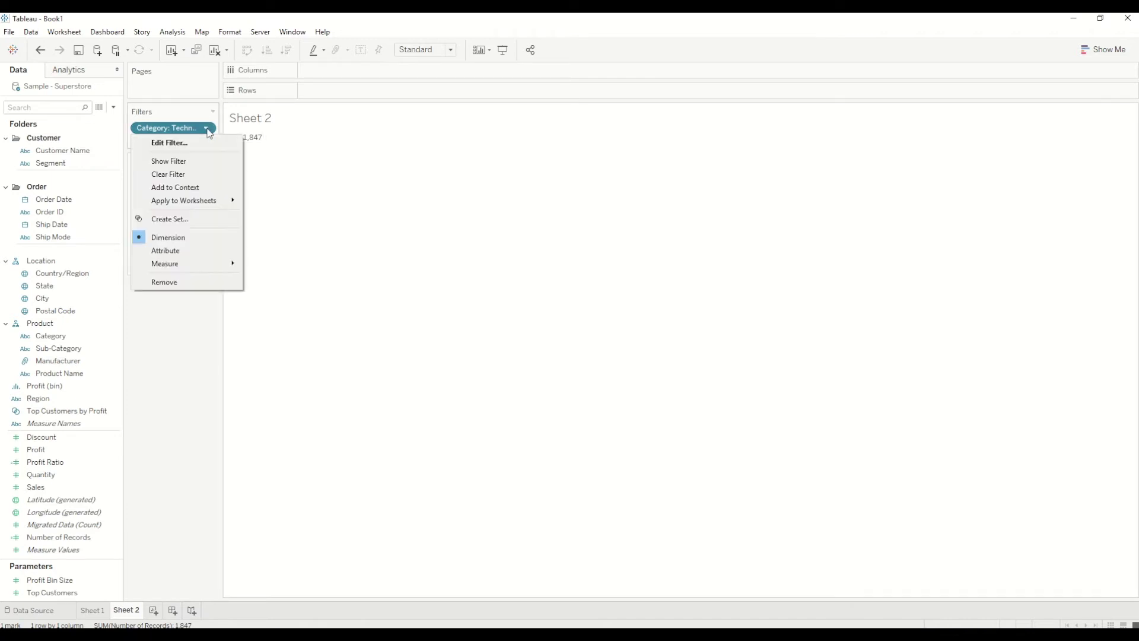
left_click(198, 189)
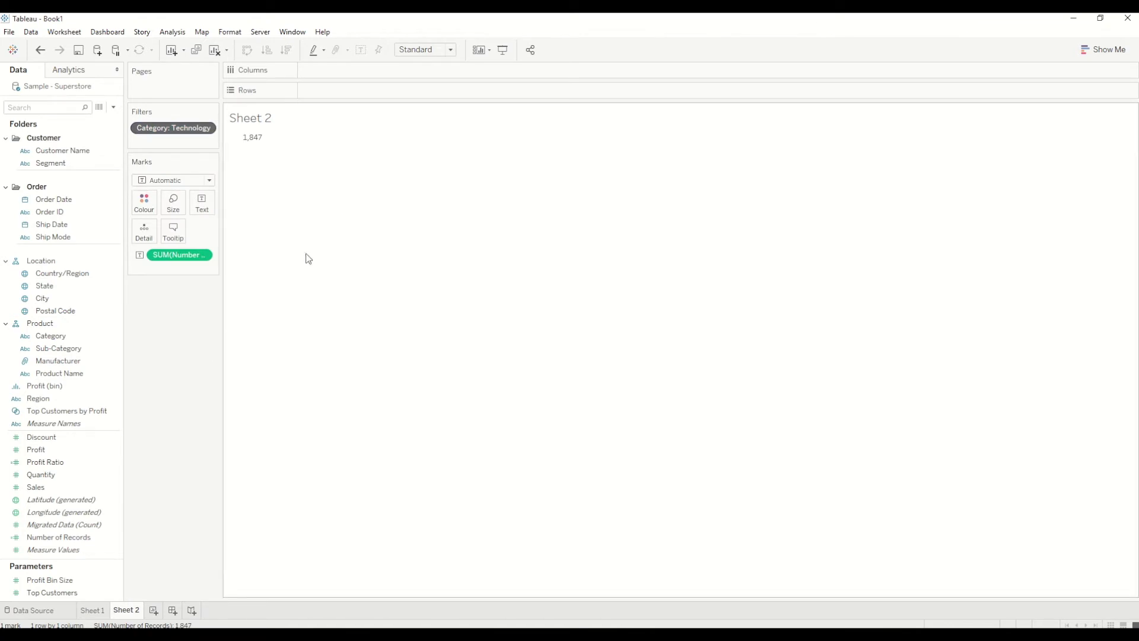
mouse_move(255, 145)
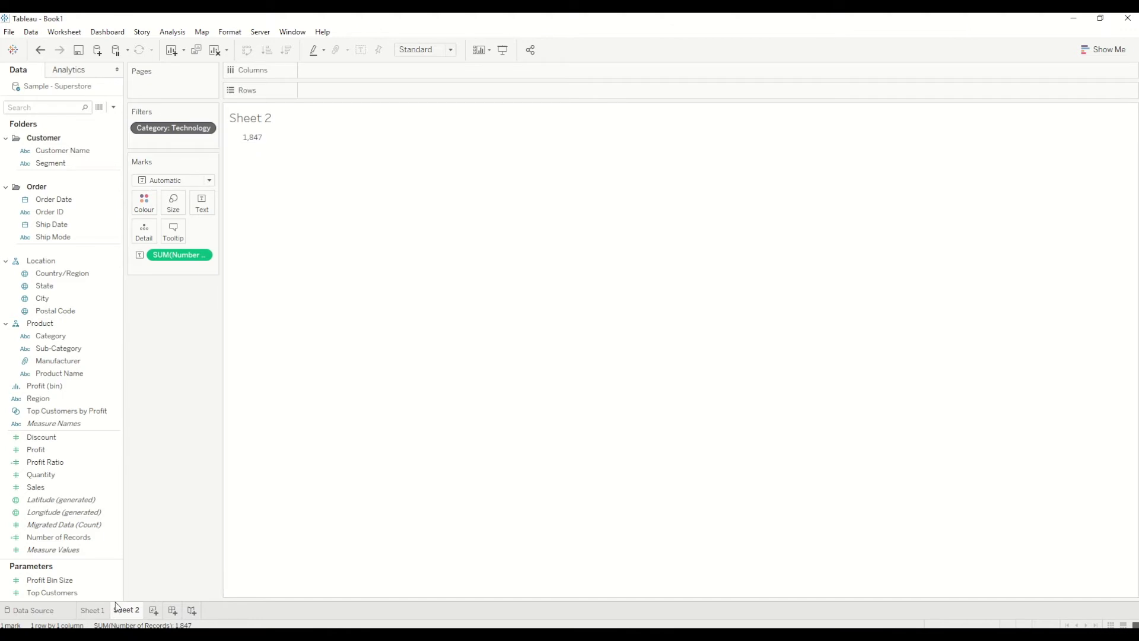
Step: On Sheet 1, add Profit Ratio and colour the Technology sales bars by it (2% to 37%)
left_click(94, 611)
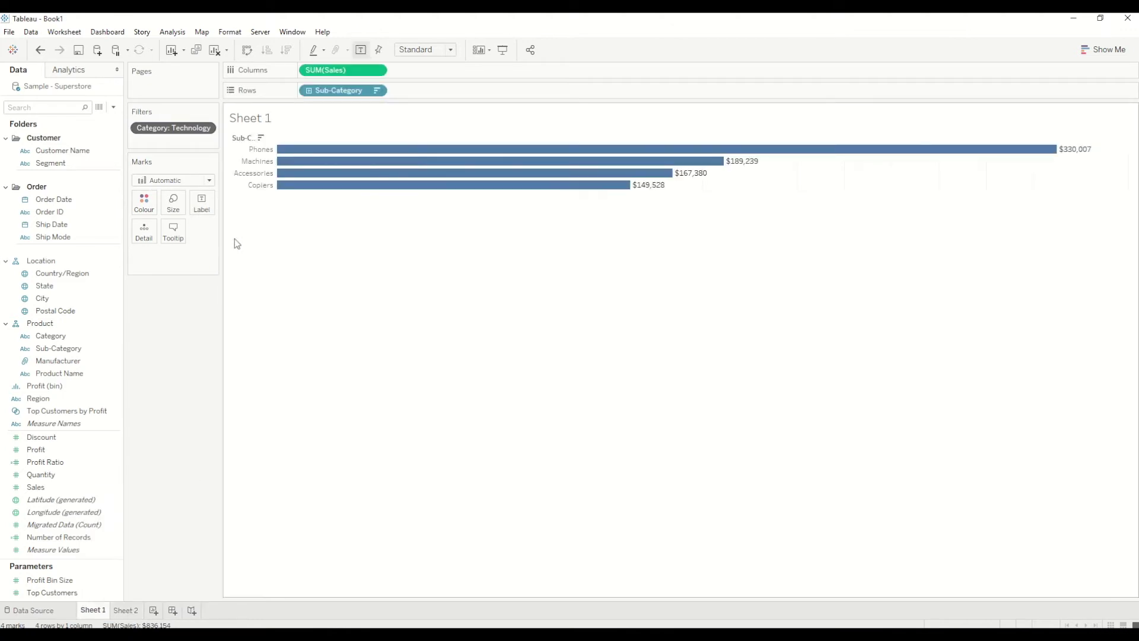
left_click(57, 464)
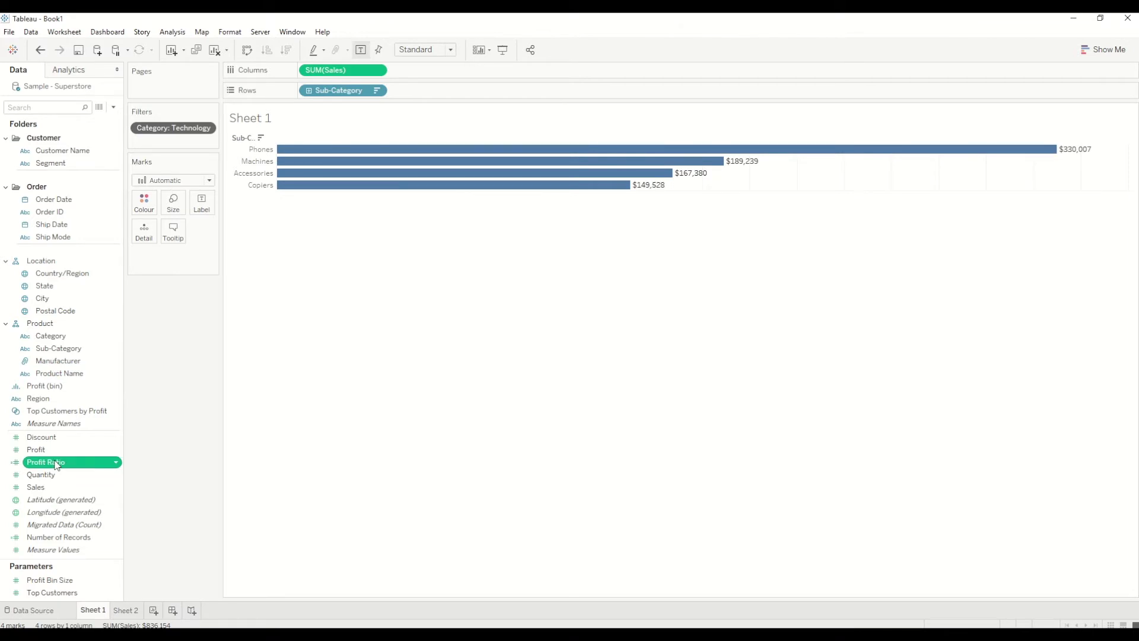
double_click(57, 464)
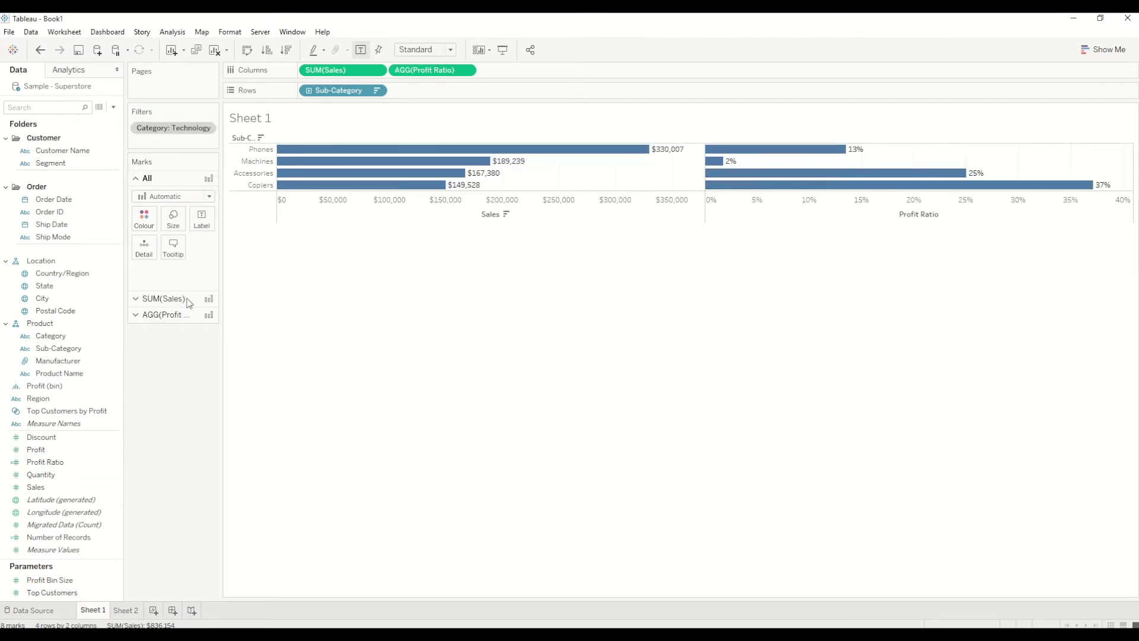
mouse_move(424, 70)
left_mouse_down()
mouse_move(222, 200)
mouse_move(152, 215)
left_mouse_up()
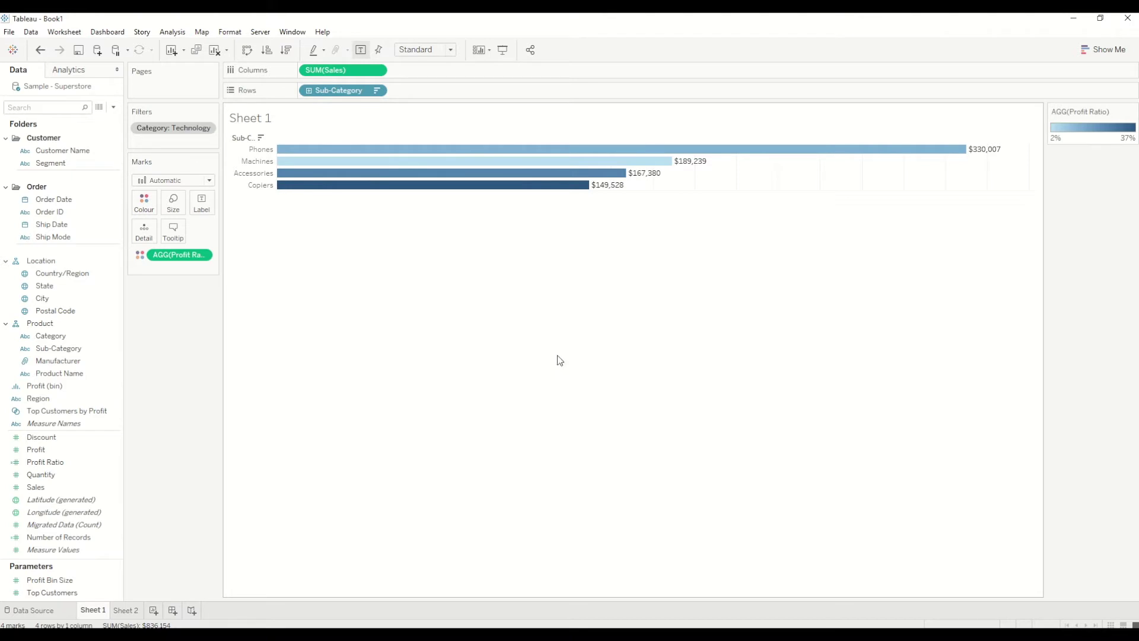
mouse_move(547, 187)
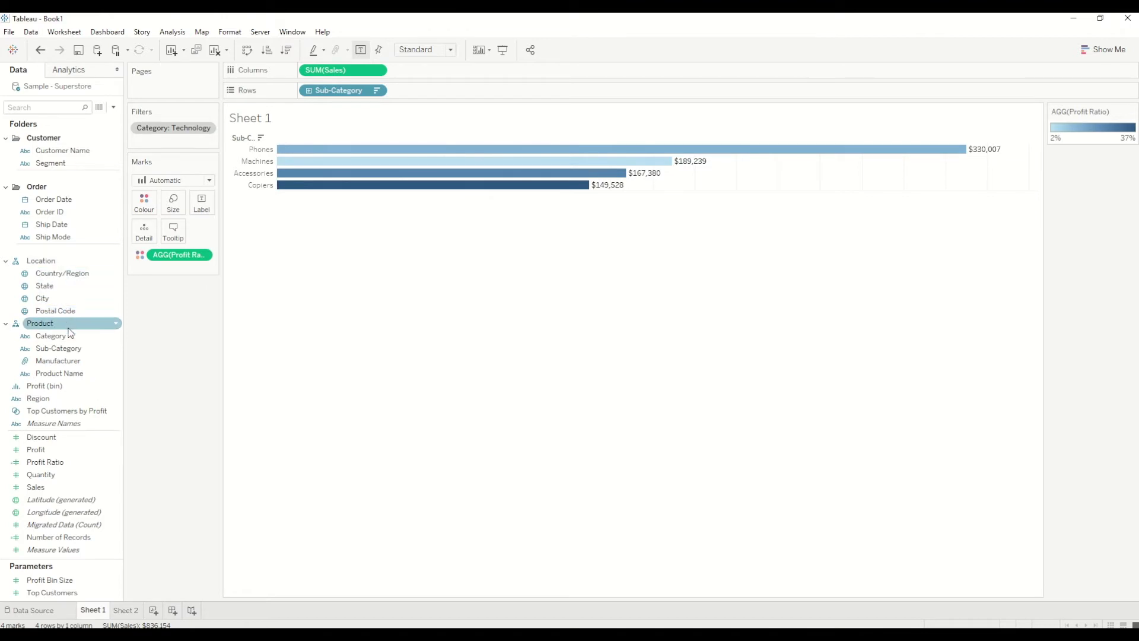
Step: Add a City filter with all cities selected and show its list beside the chart
left_click_drag(54, 304, 152, 148)
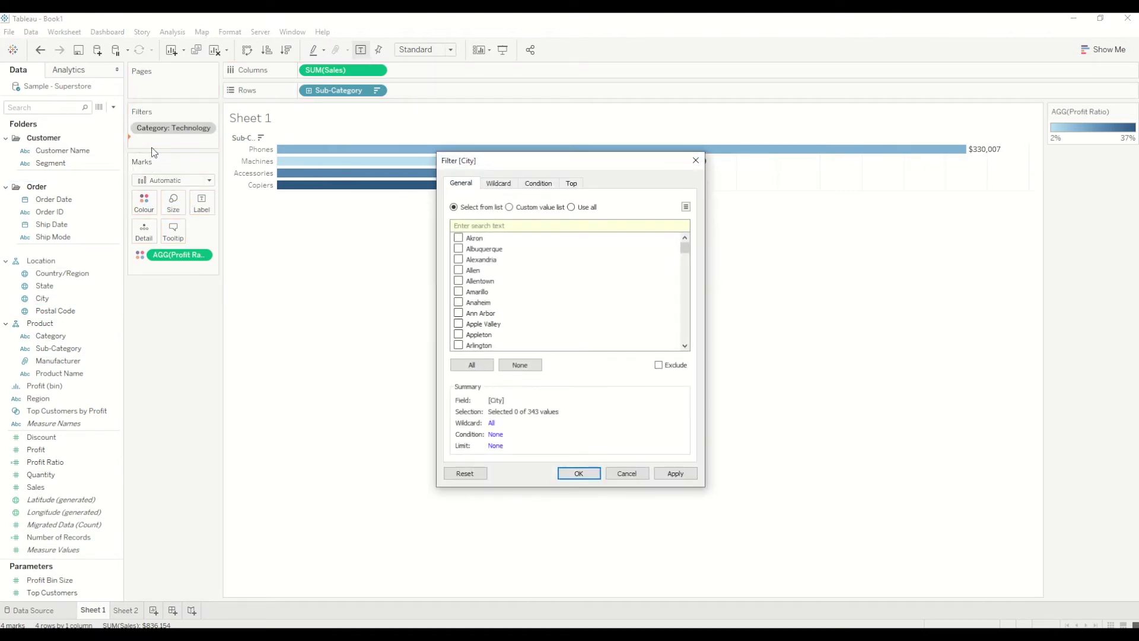
left_click(474, 366)
left_click(579, 473)
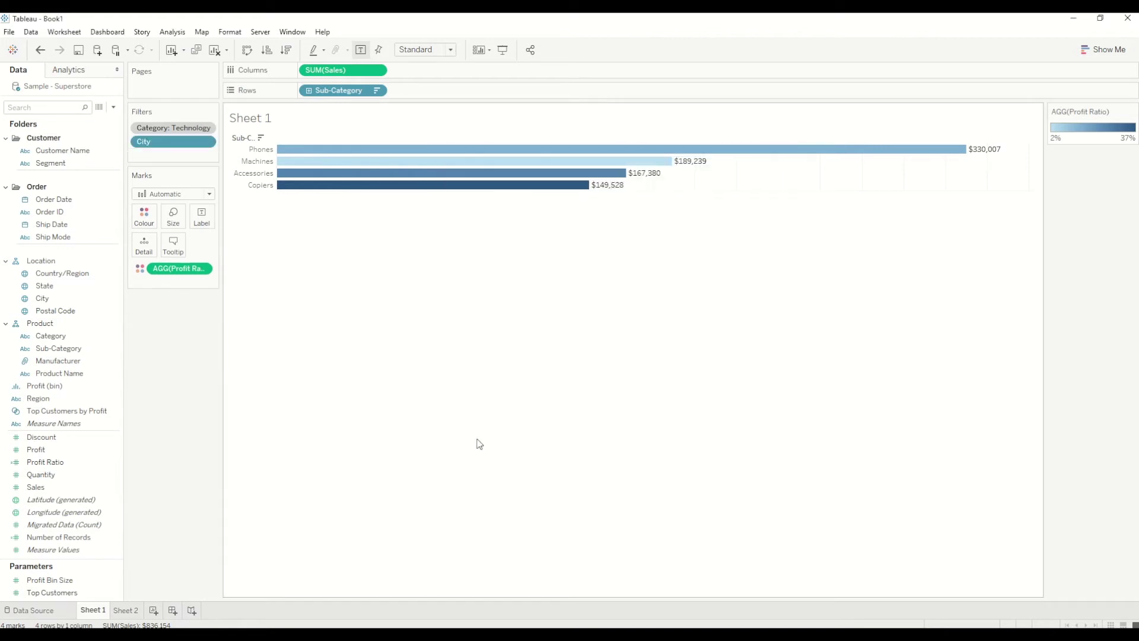
left_click(205, 143)
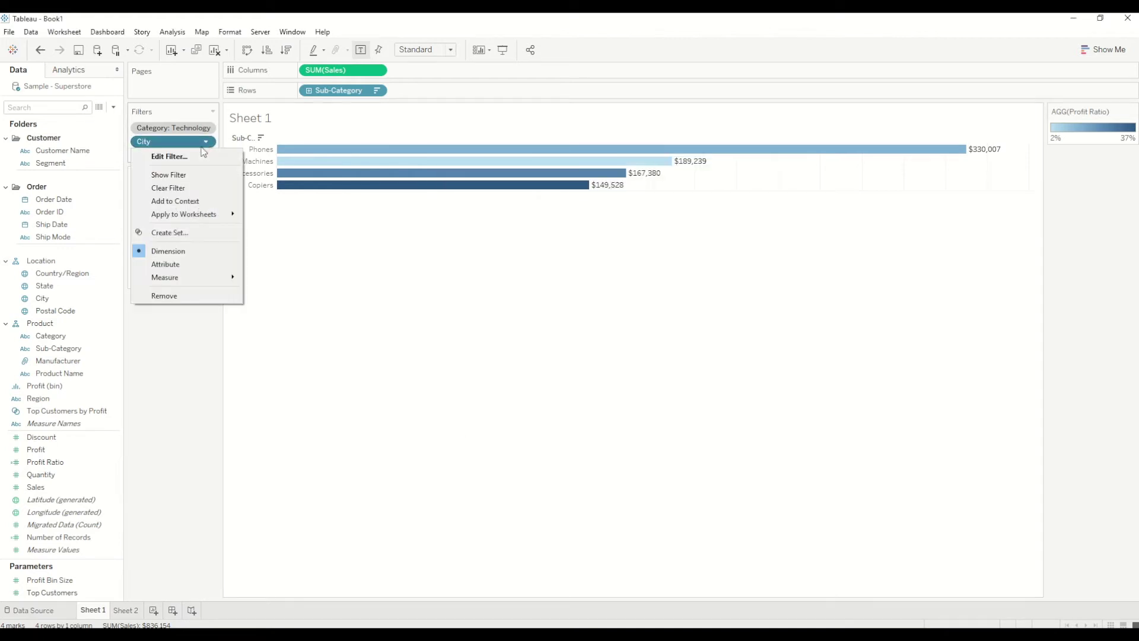
left_click(190, 178)
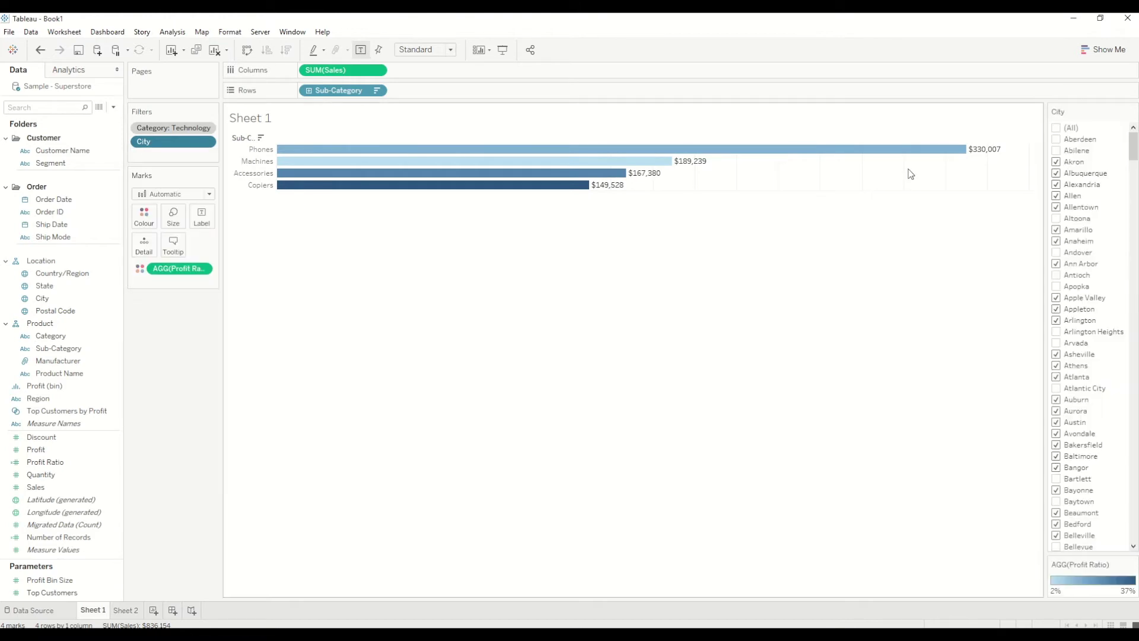
Step: Test the City list by keeping only Albuquerque through Arlington, then reselect all cities
left_click(1057, 129)
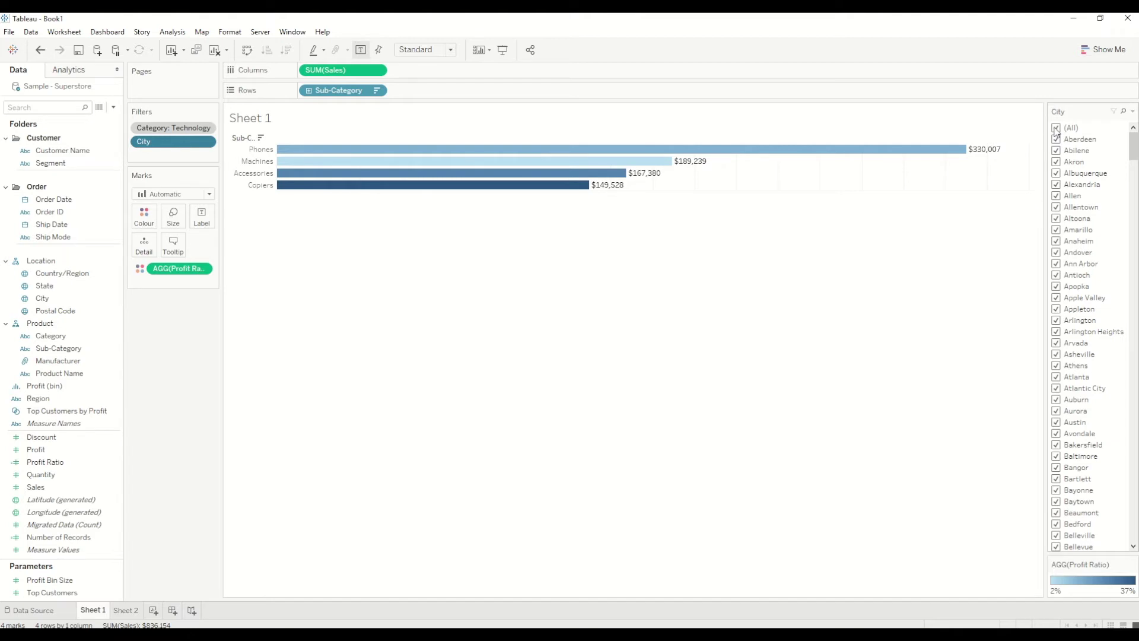
left_click(1057, 128)
left_click(1057, 173)
left_click(1057, 184)
left_click(1056, 208)
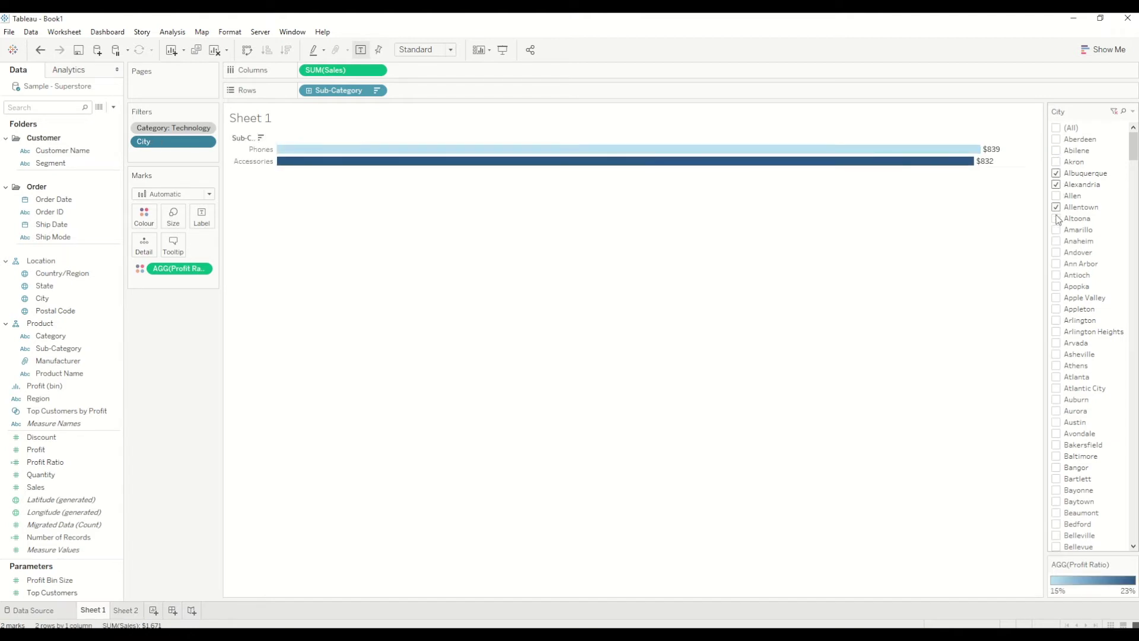
left_click(1057, 242)
left_click(1057, 264)
left_click(1057, 286)
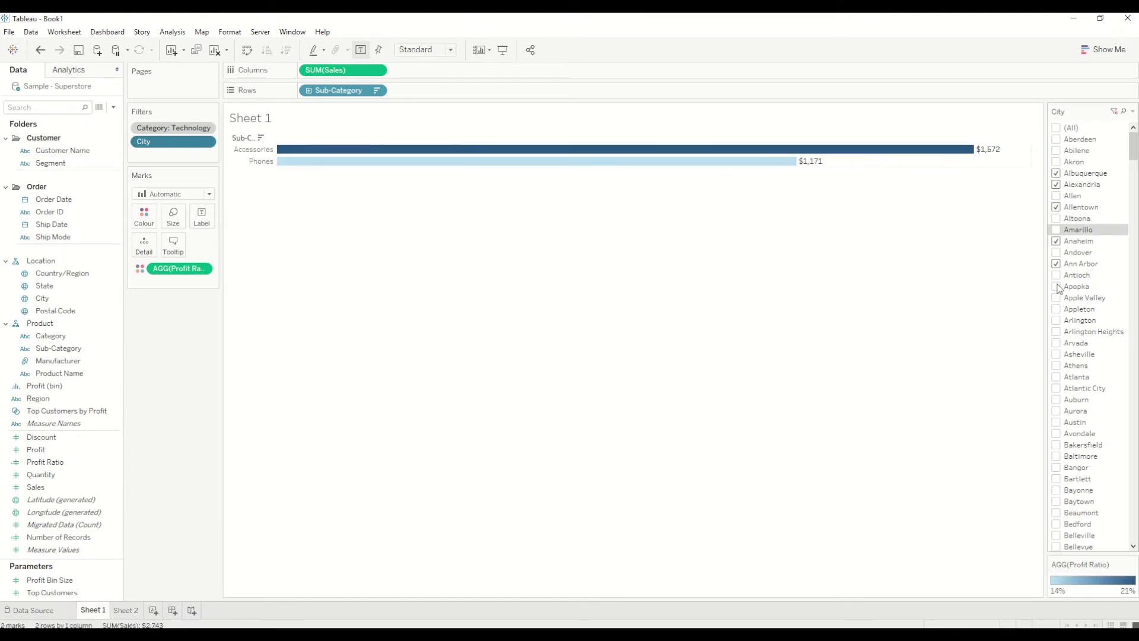
left_click(1057, 309)
left_click(1056, 320)
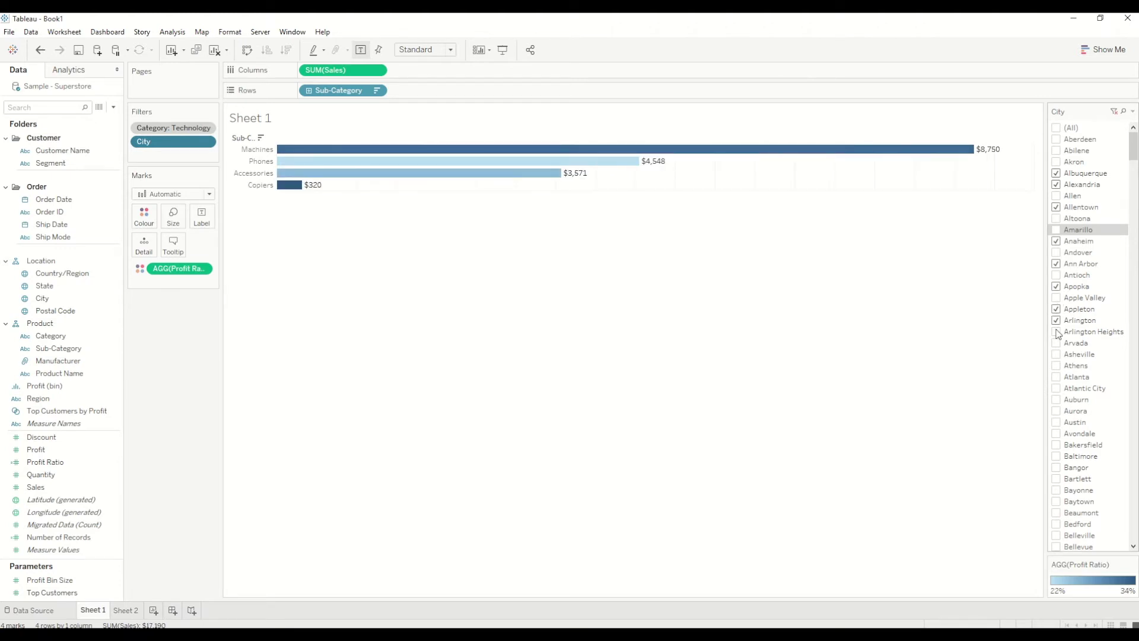
left_click(1056, 128)
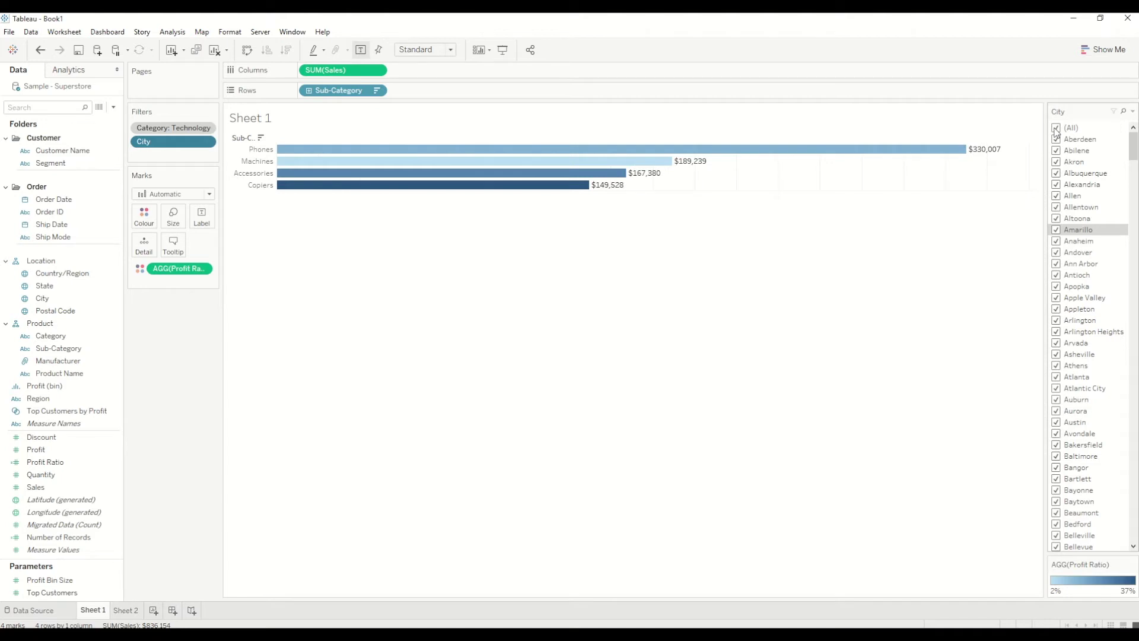
left_click(207, 129)
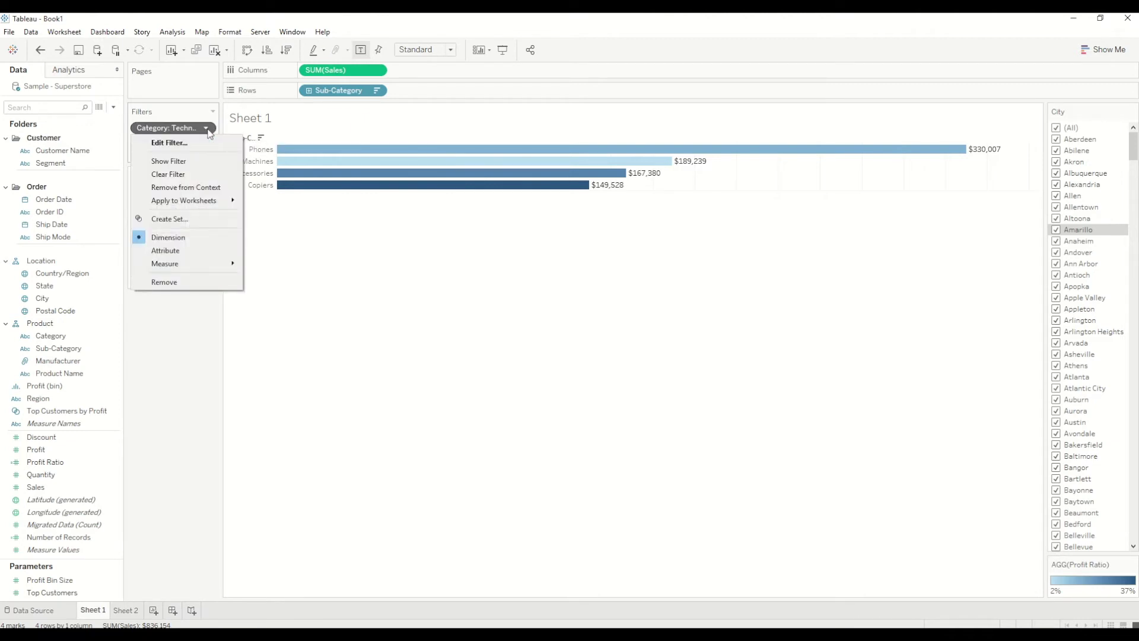
left_click(210, 189)
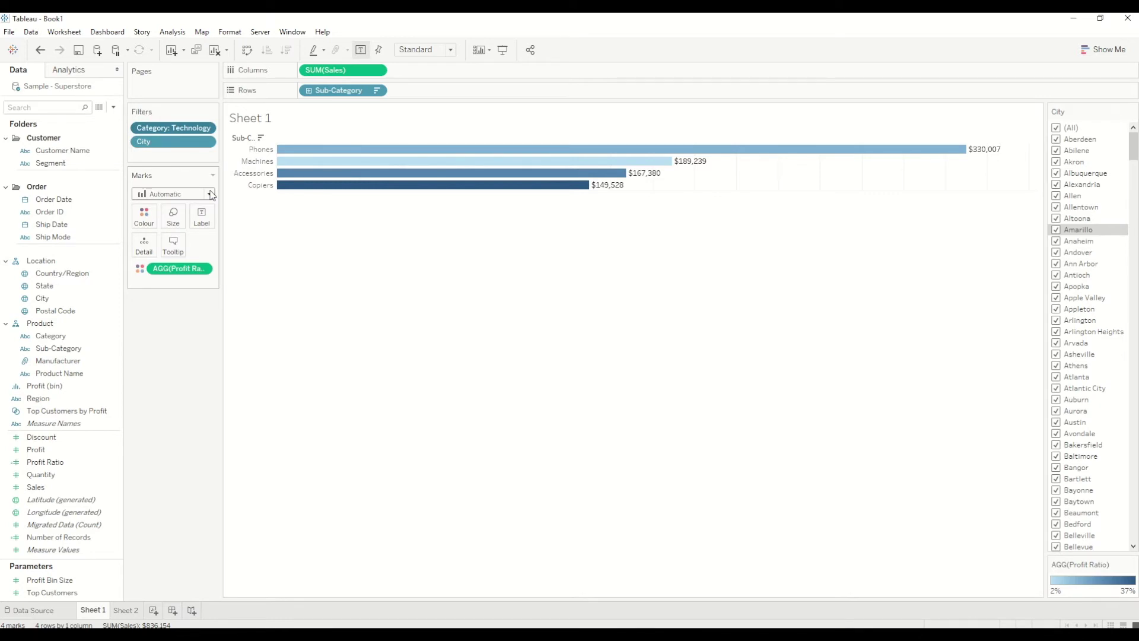
key("ctrl+z")
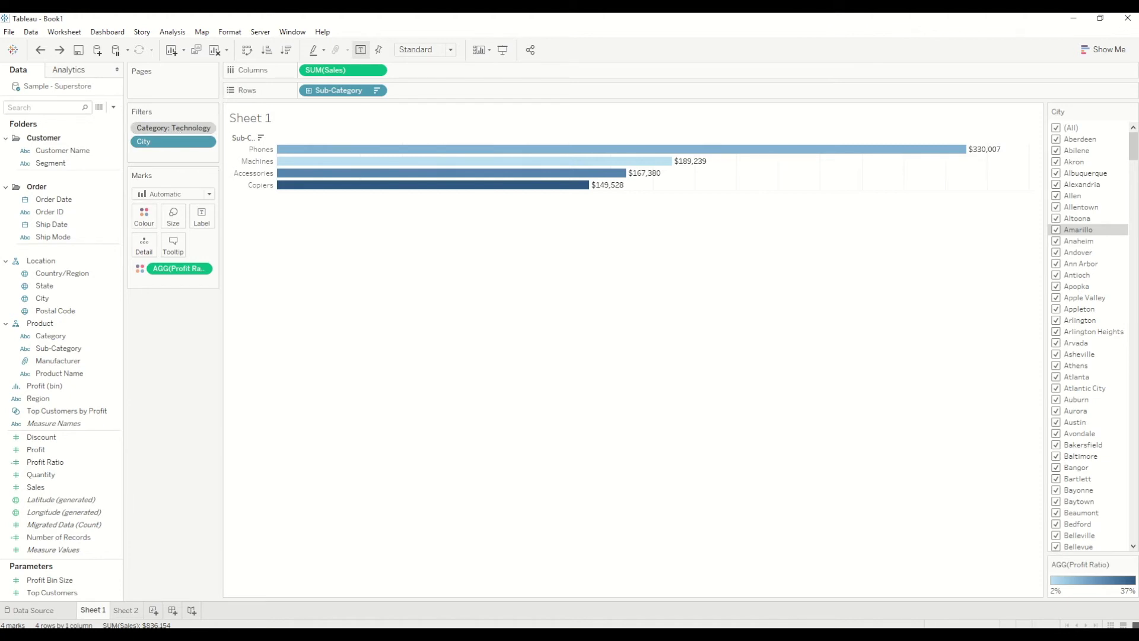
Step: Change Sheet 2's Category filter from Technology to Office Supplies, then return to Sheet 1
left_click(130, 610)
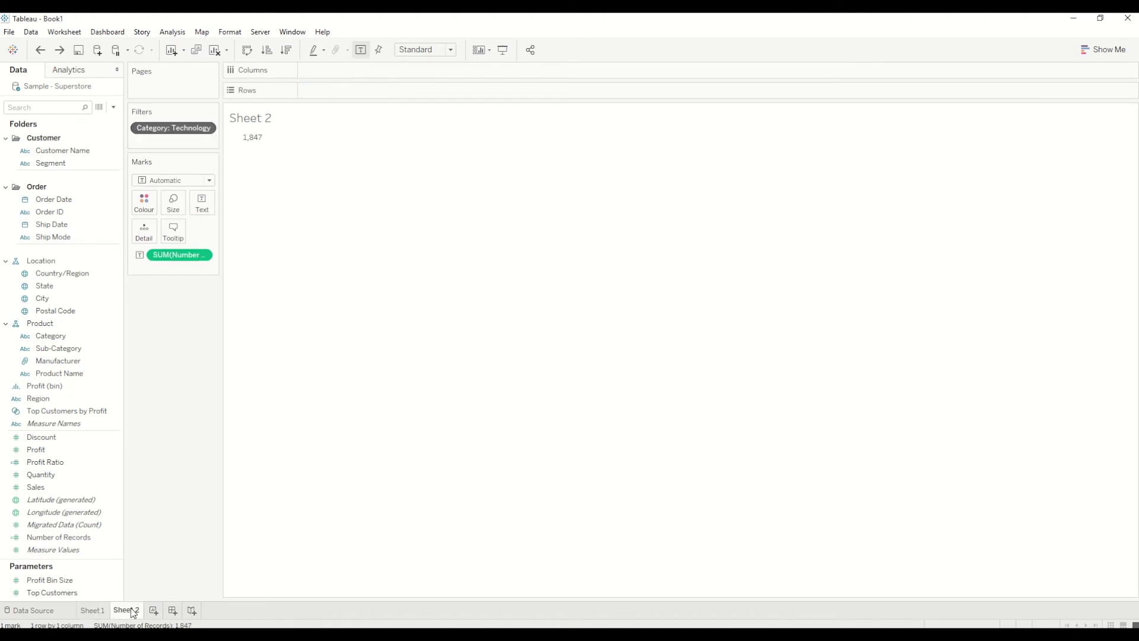
left_click(205, 127)
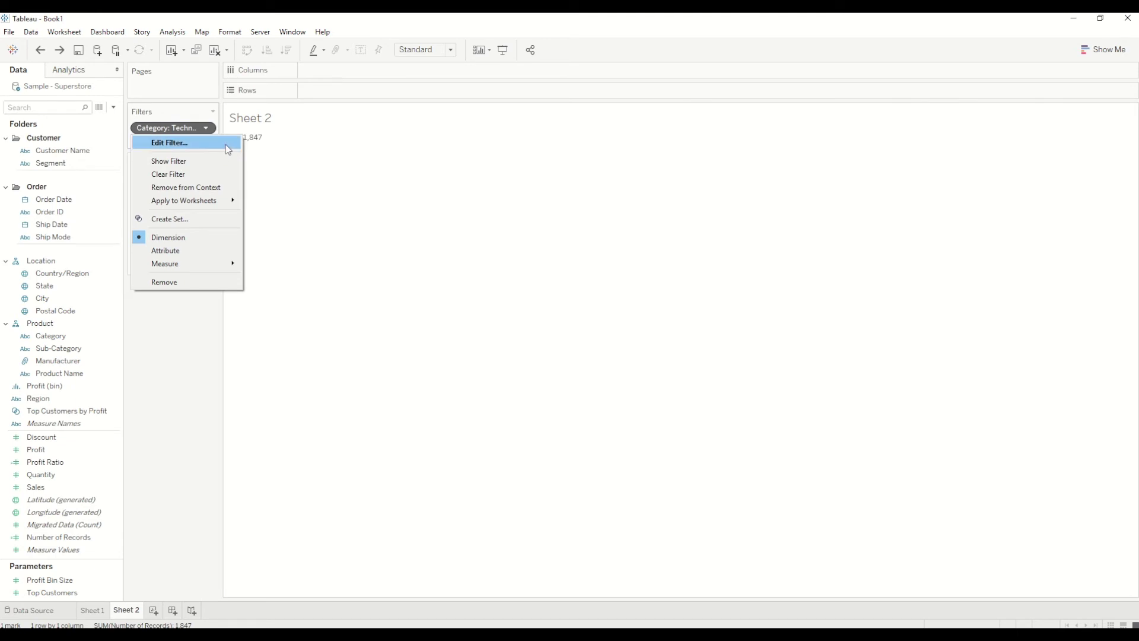
left_click(226, 144)
left_click(458, 249)
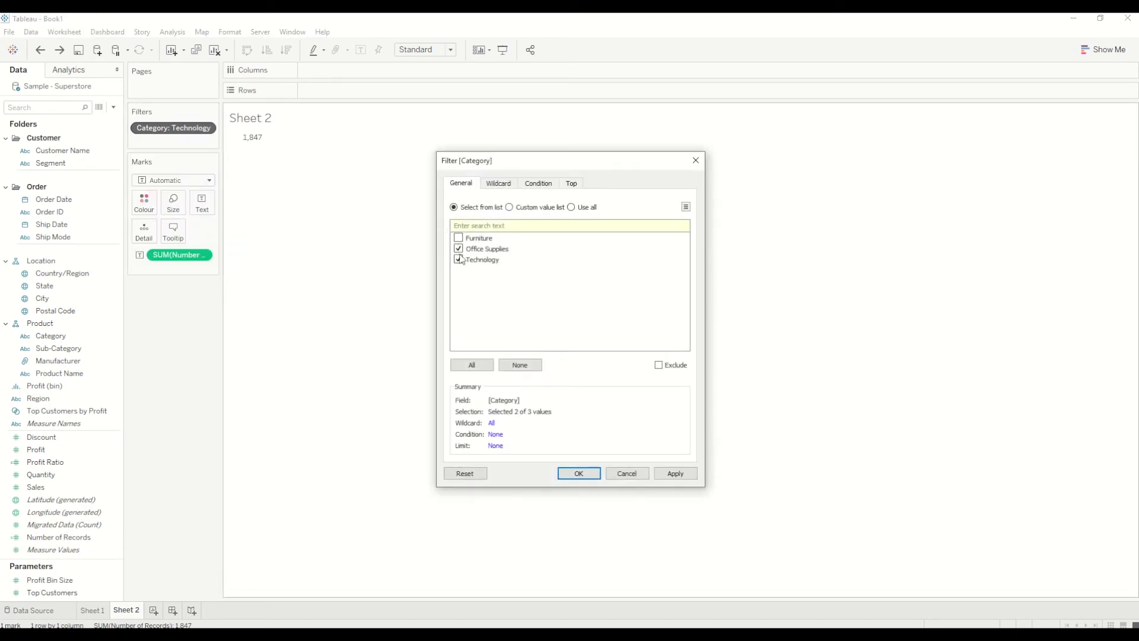
left_click(458, 260)
left_click(593, 477)
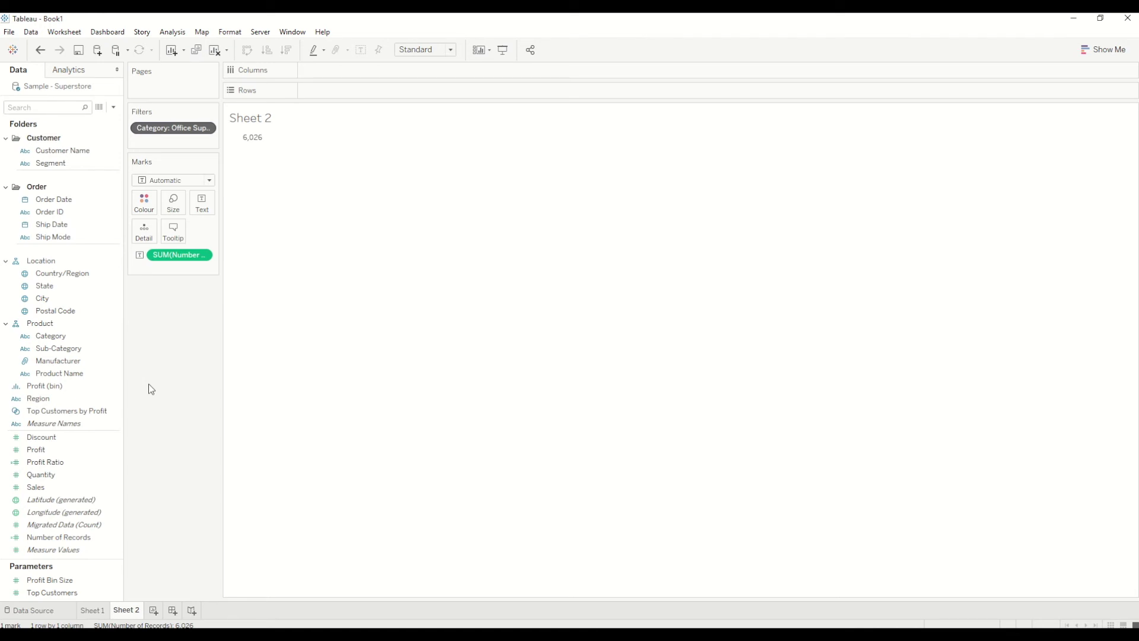
left_click(94, 611)
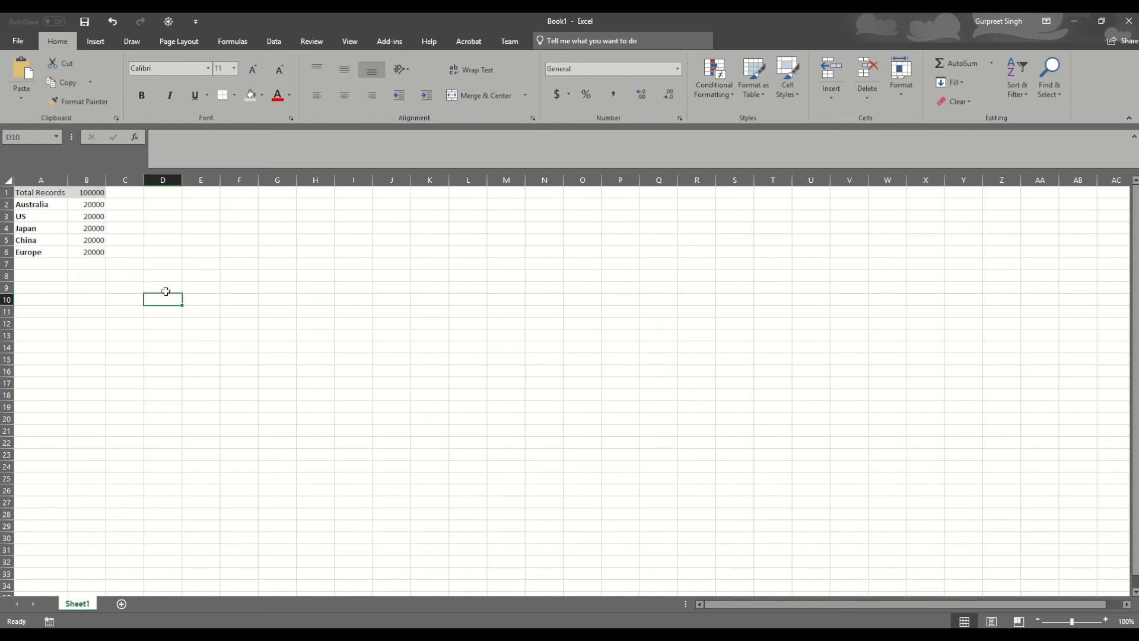
Step: Minimize the Excel records-by-region table to return to the Sheet 1 Technology sales bars
left_click(1075, 21)
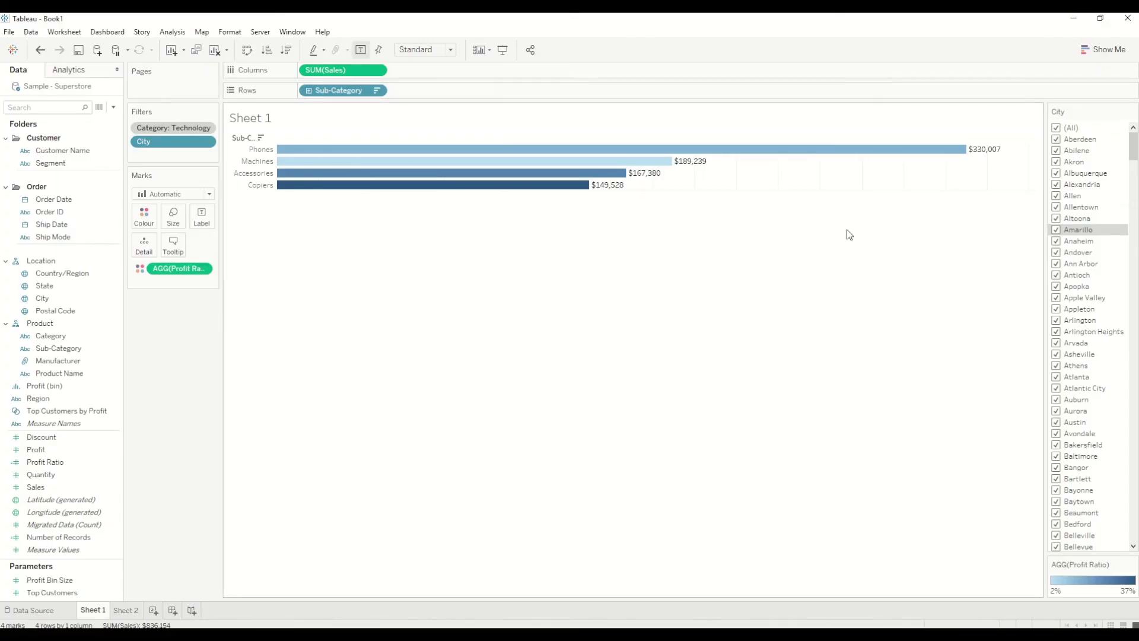